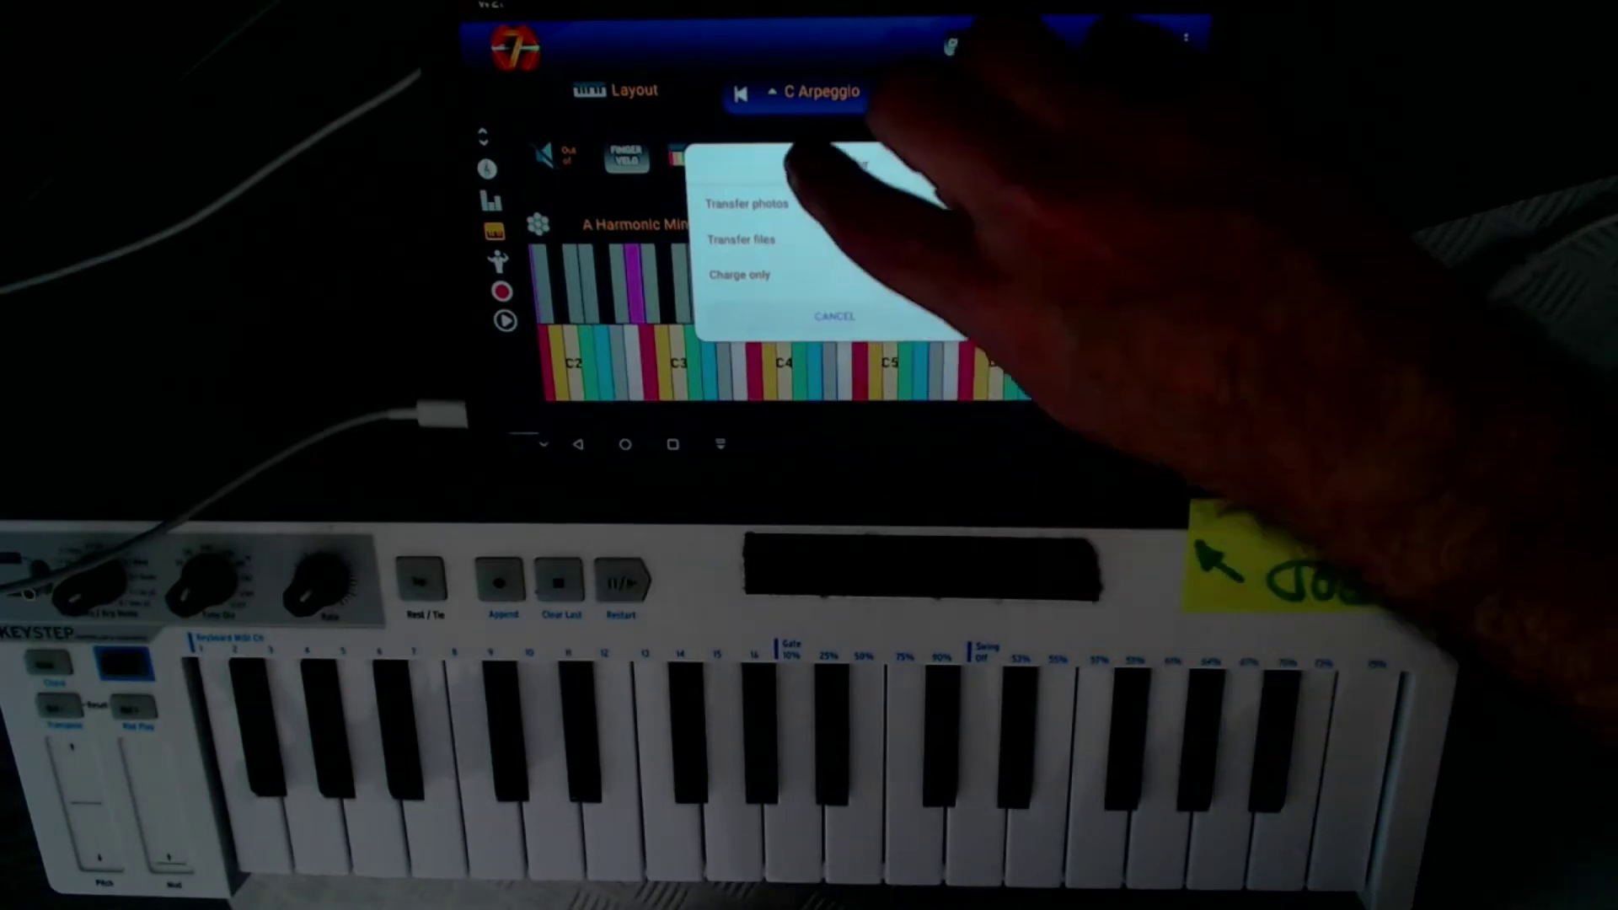
Step: Dismiss the USB connection prompt, set the tablet's USB connection use to MIDI in its settings, and return to the 7Pad app
left_click(834, 316)
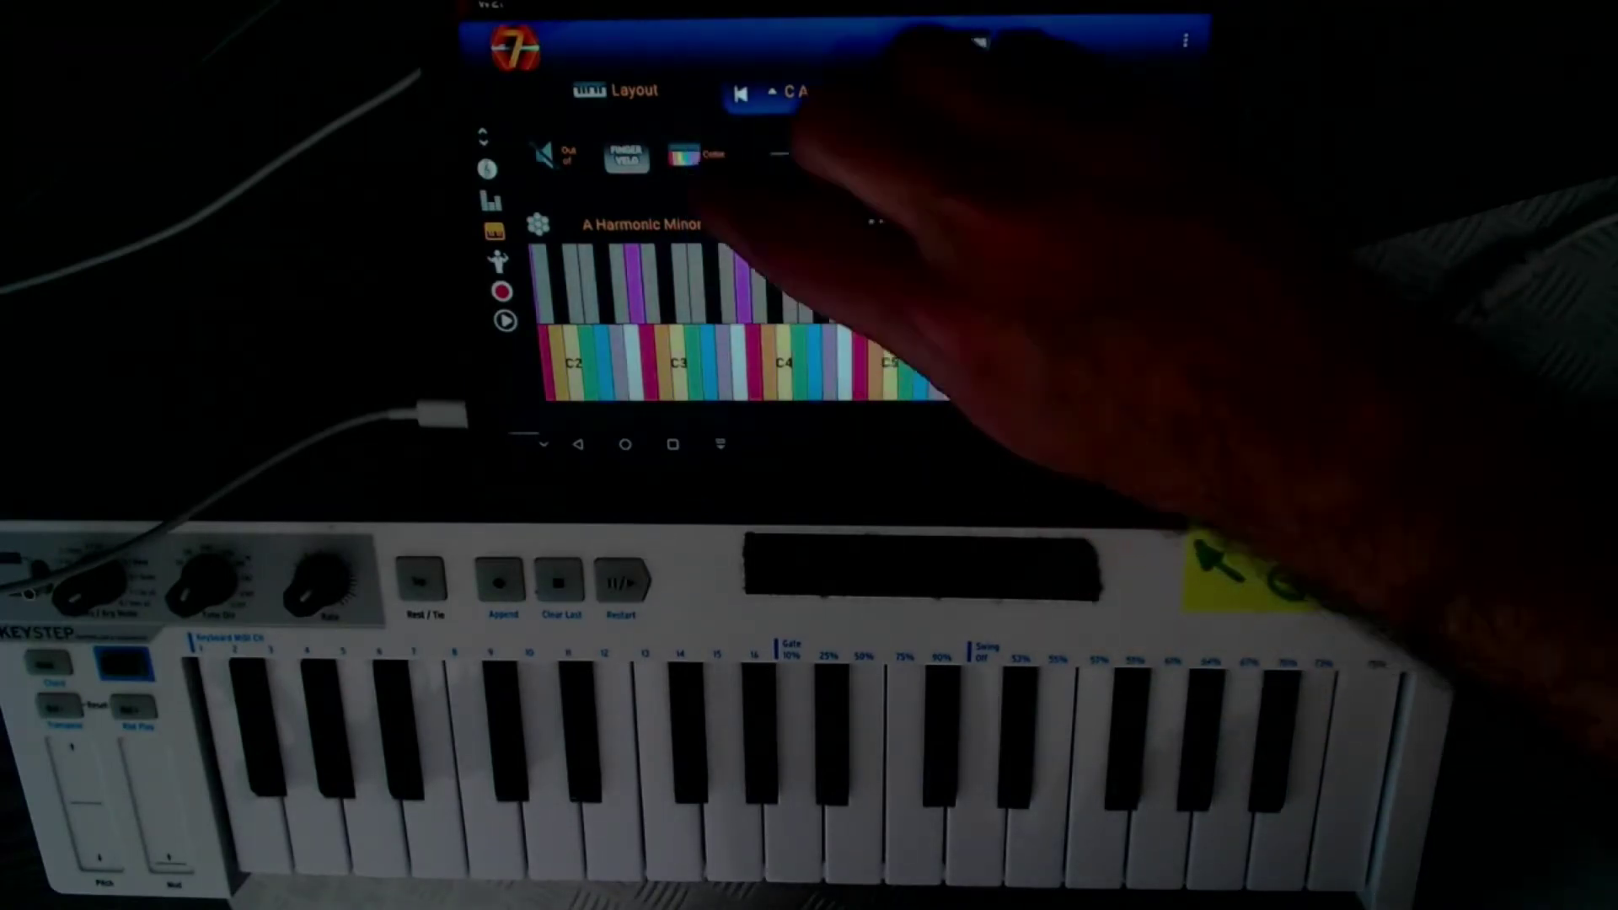
left_click_drag(590, 17, 590, 127)
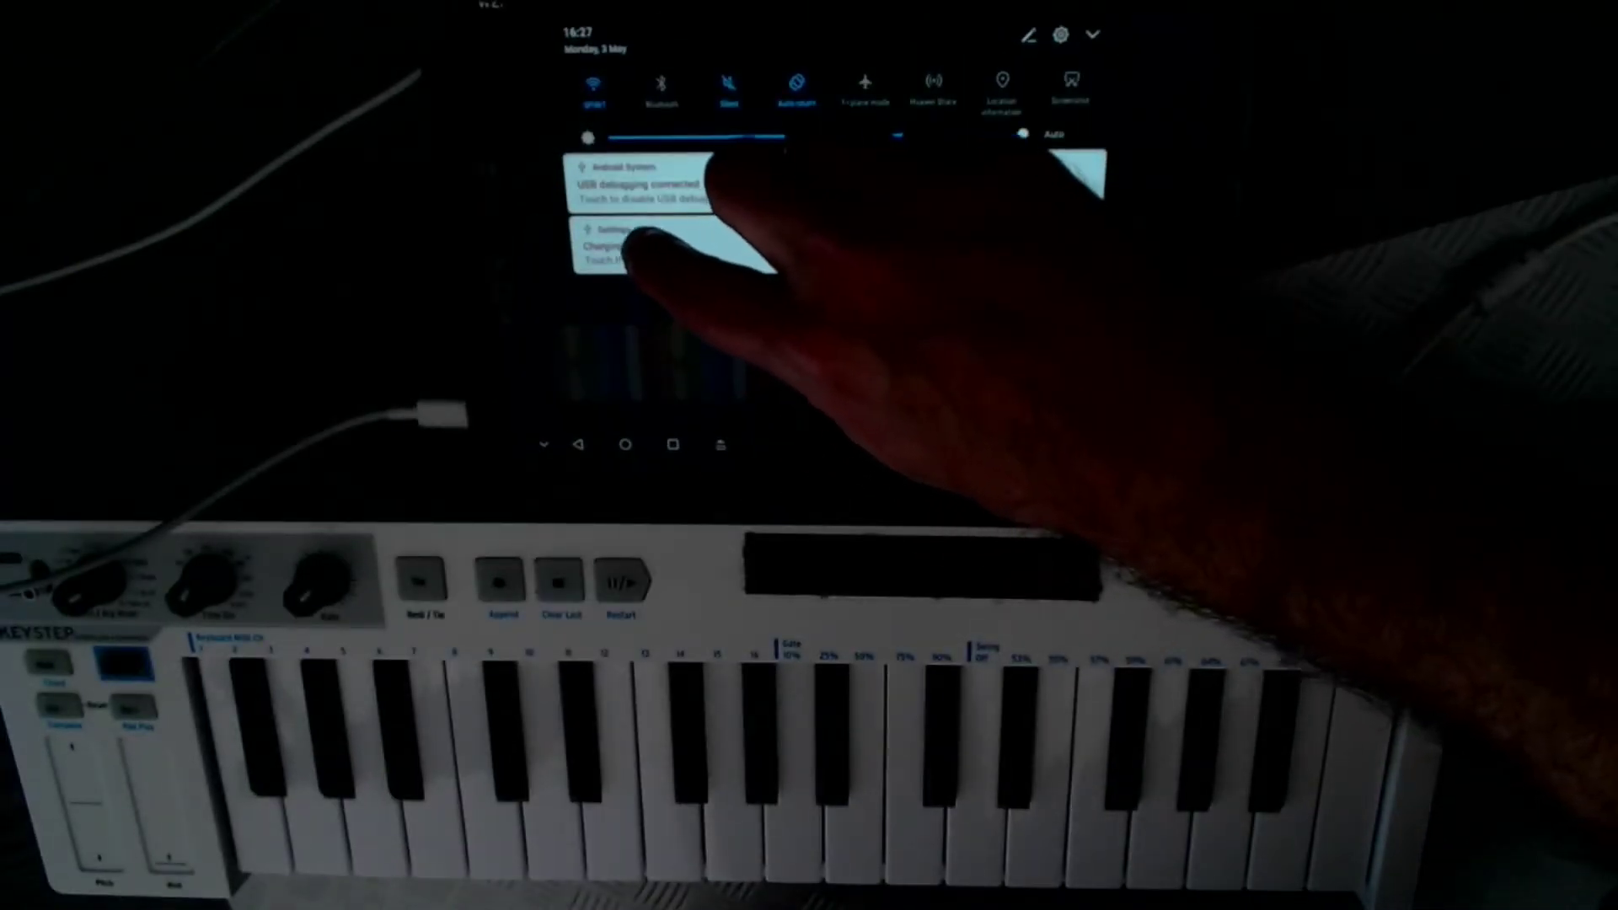
left_click_drag(632, 245, 691, 268)
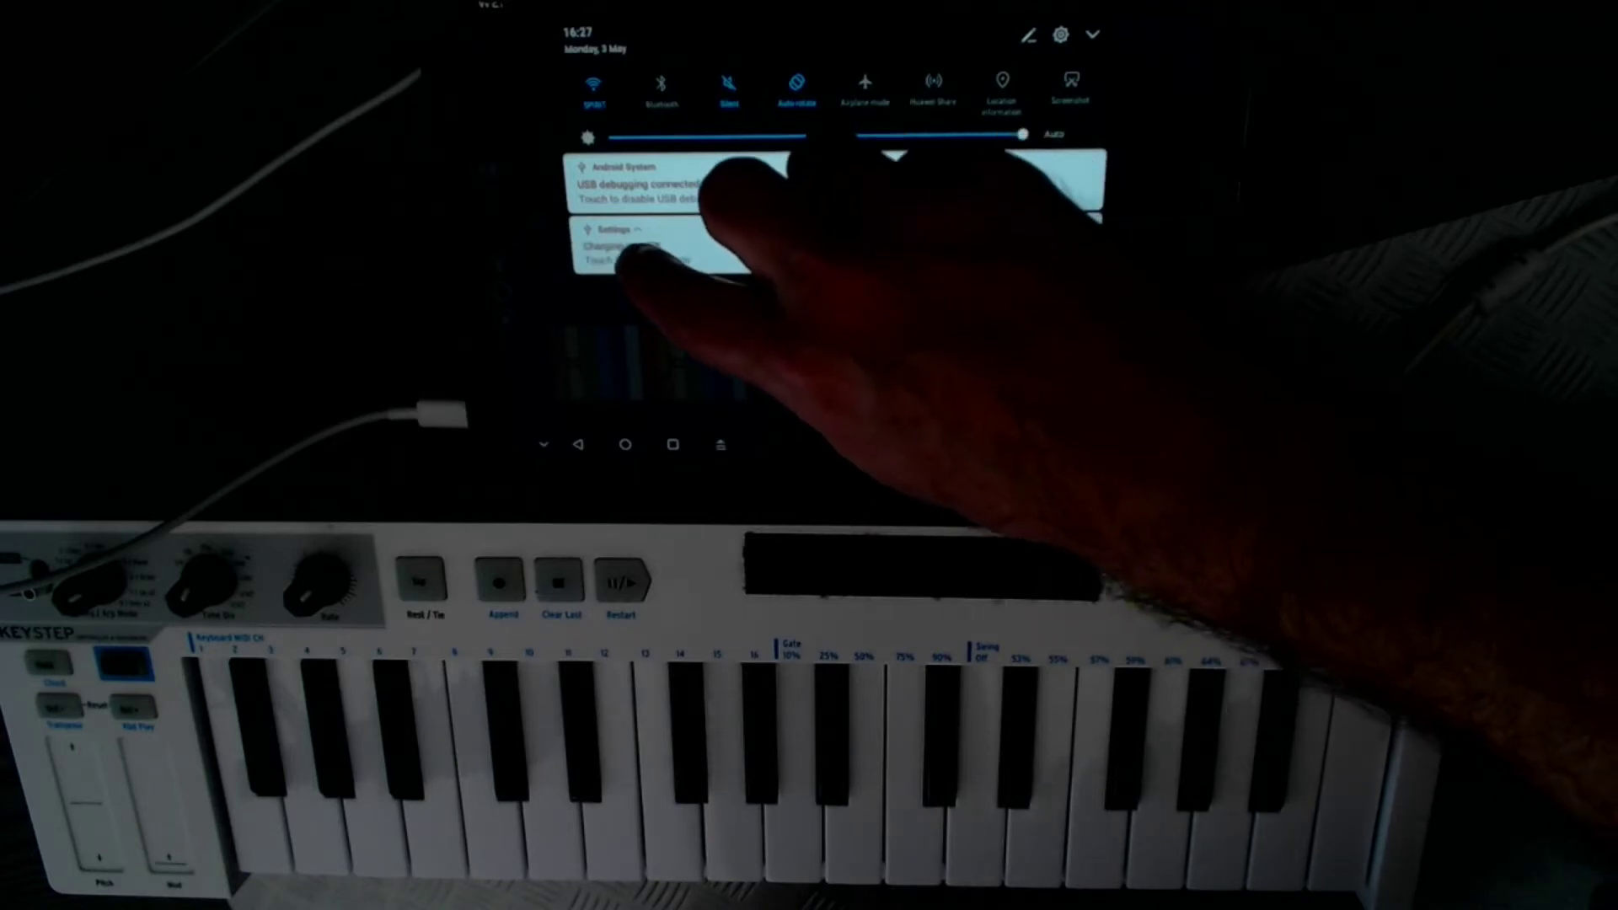
left_click(648, 249)
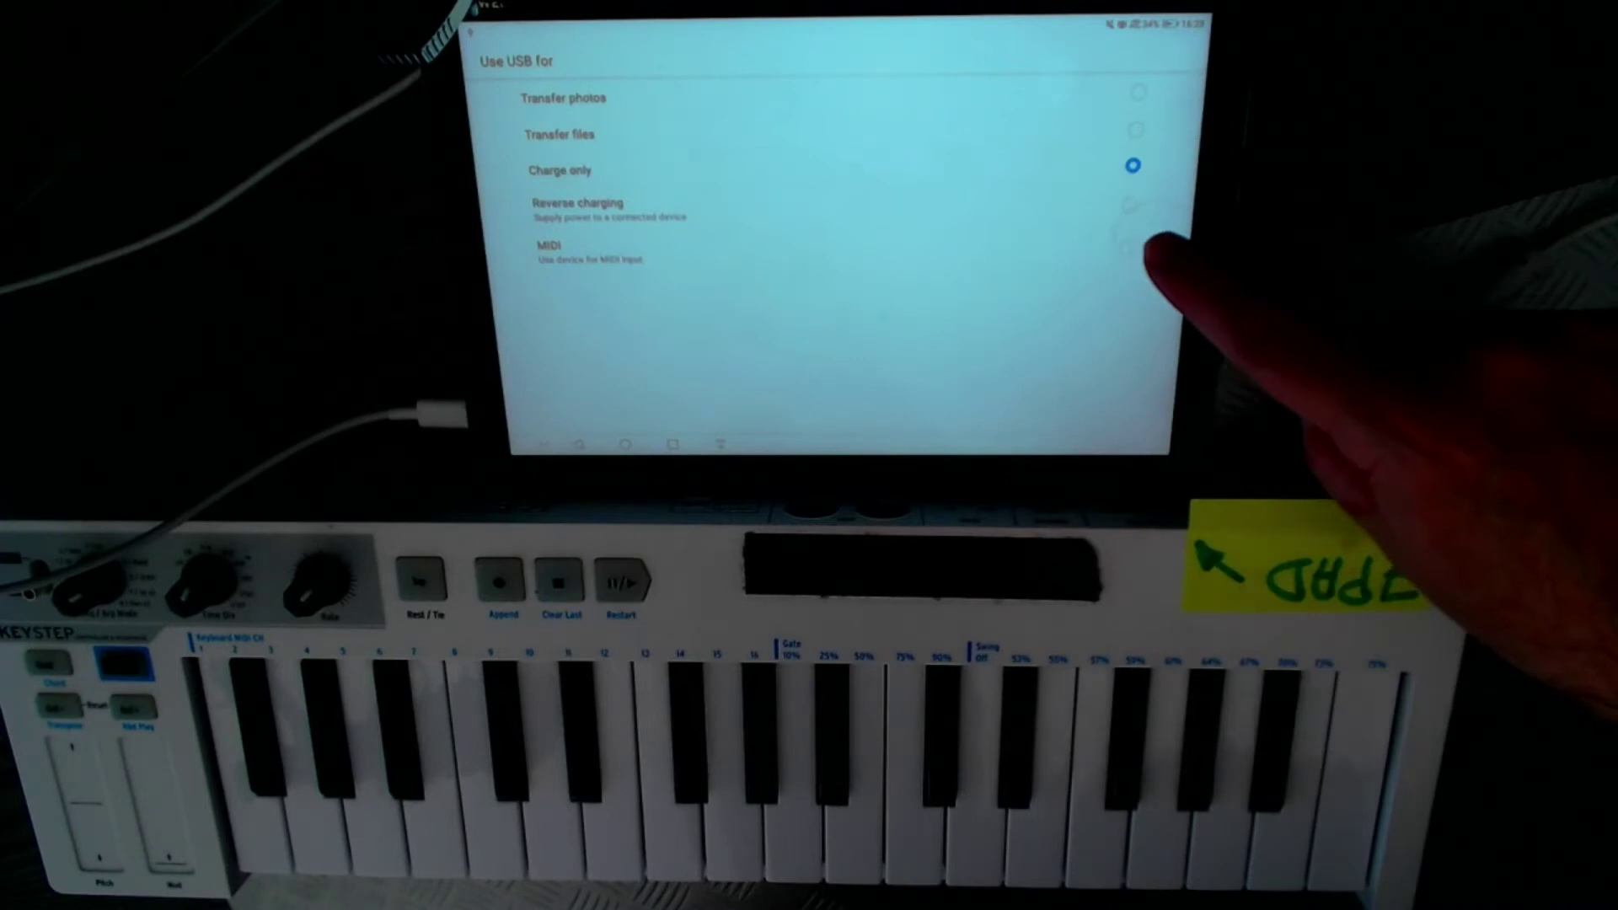
left_click(1127, 248)
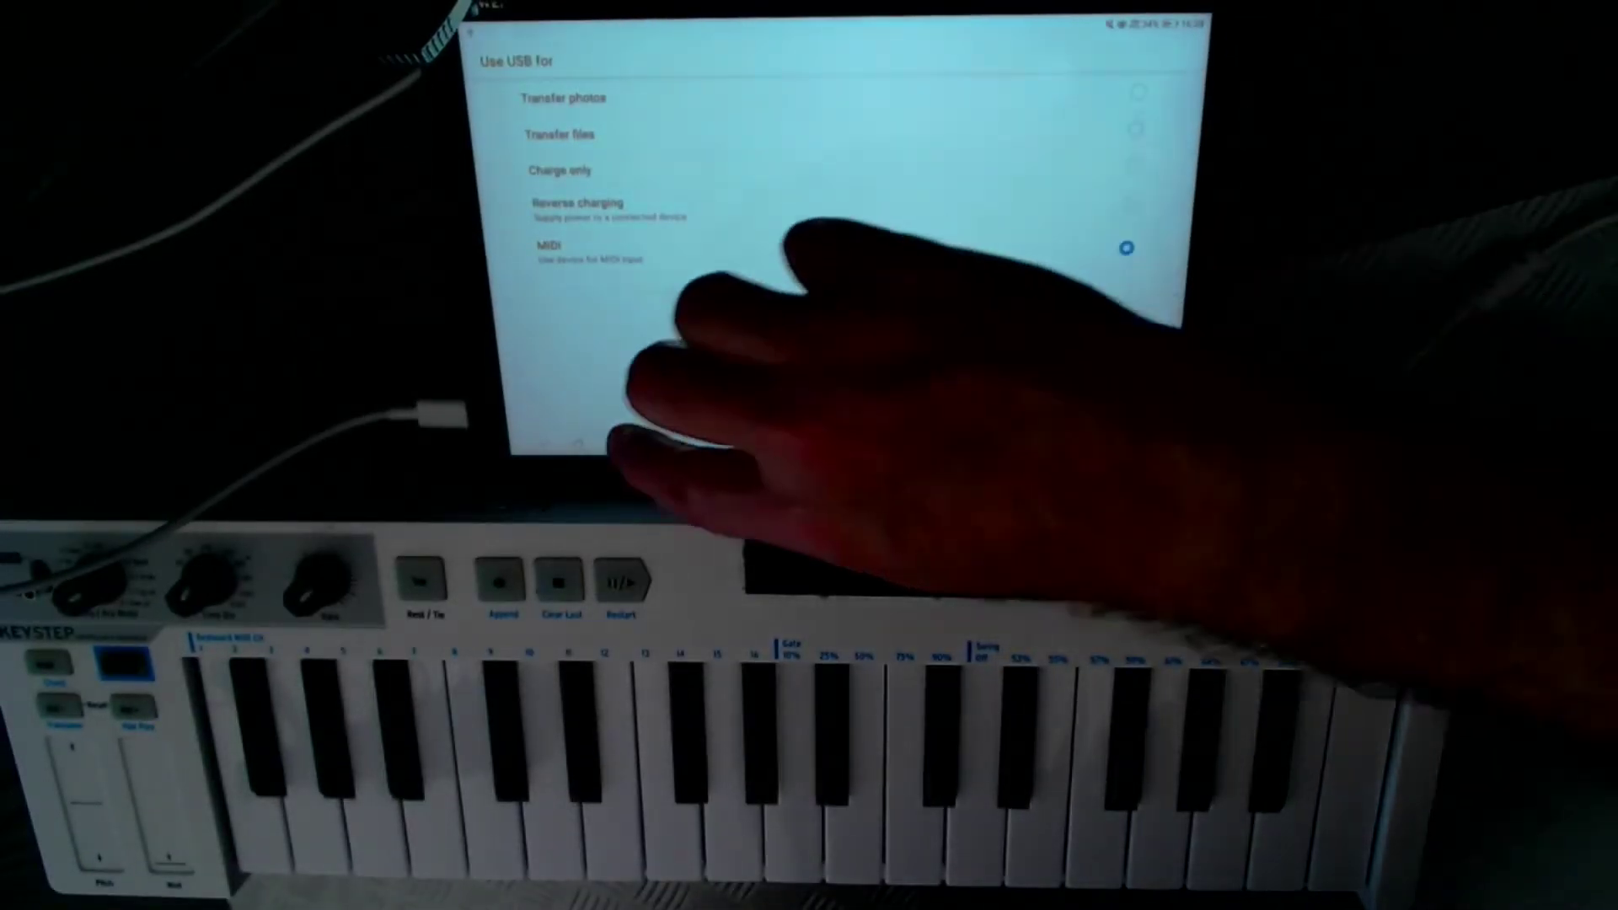
left_click(686, 317)
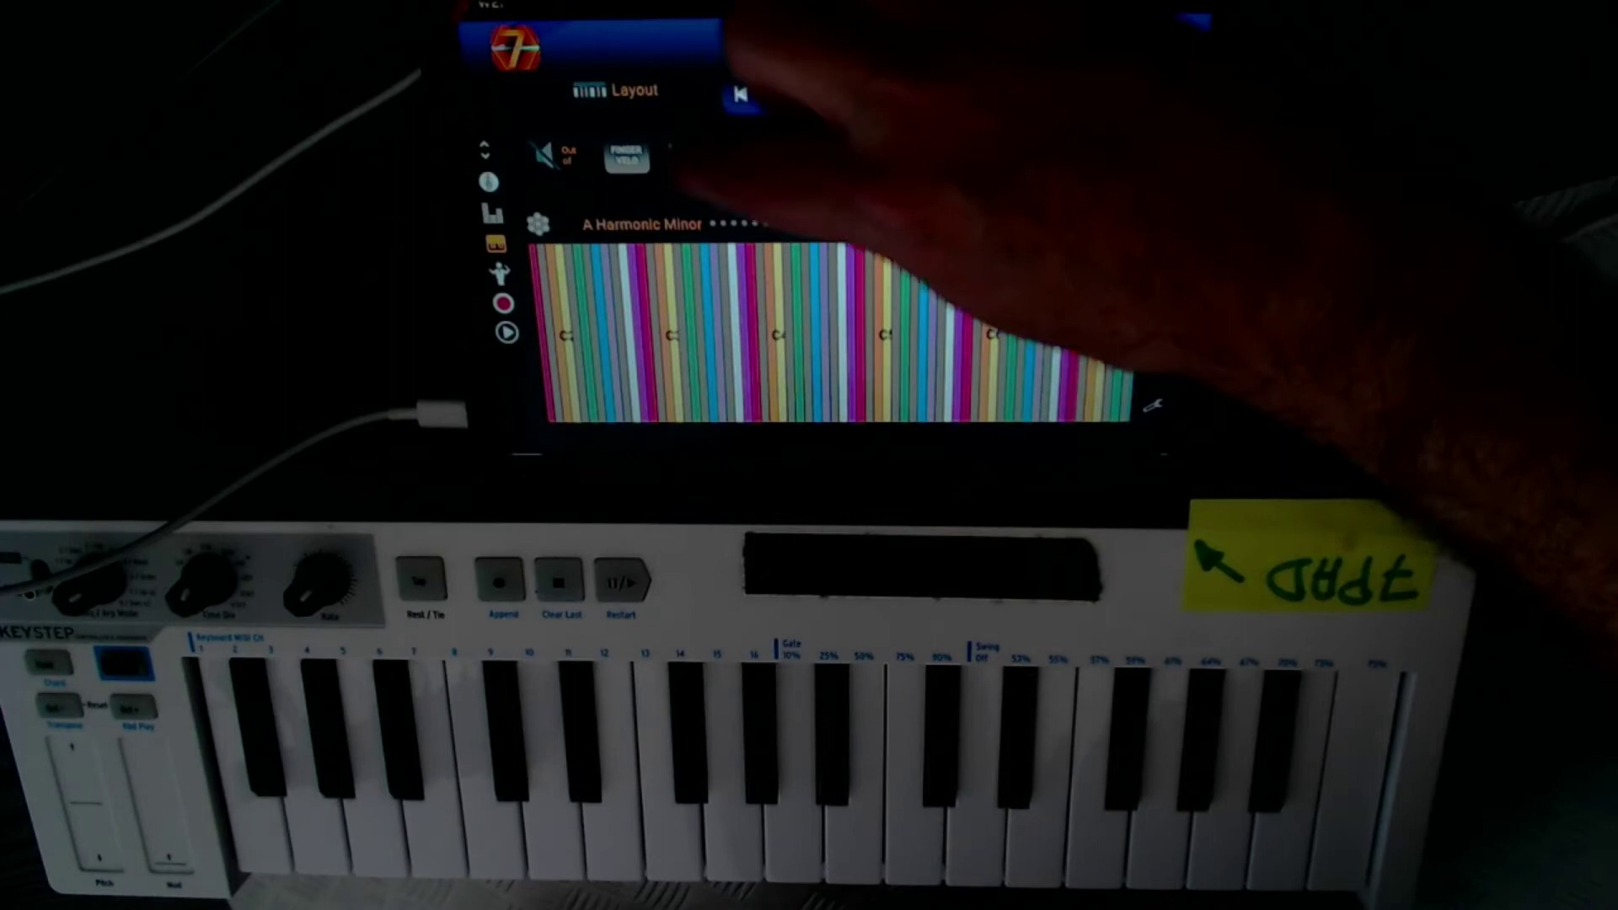
Step: Open the USB-Midi Setup and choose #6, Android USB peripheral port[0] for both MIDI out and MIDI in
left_click(486, 160)
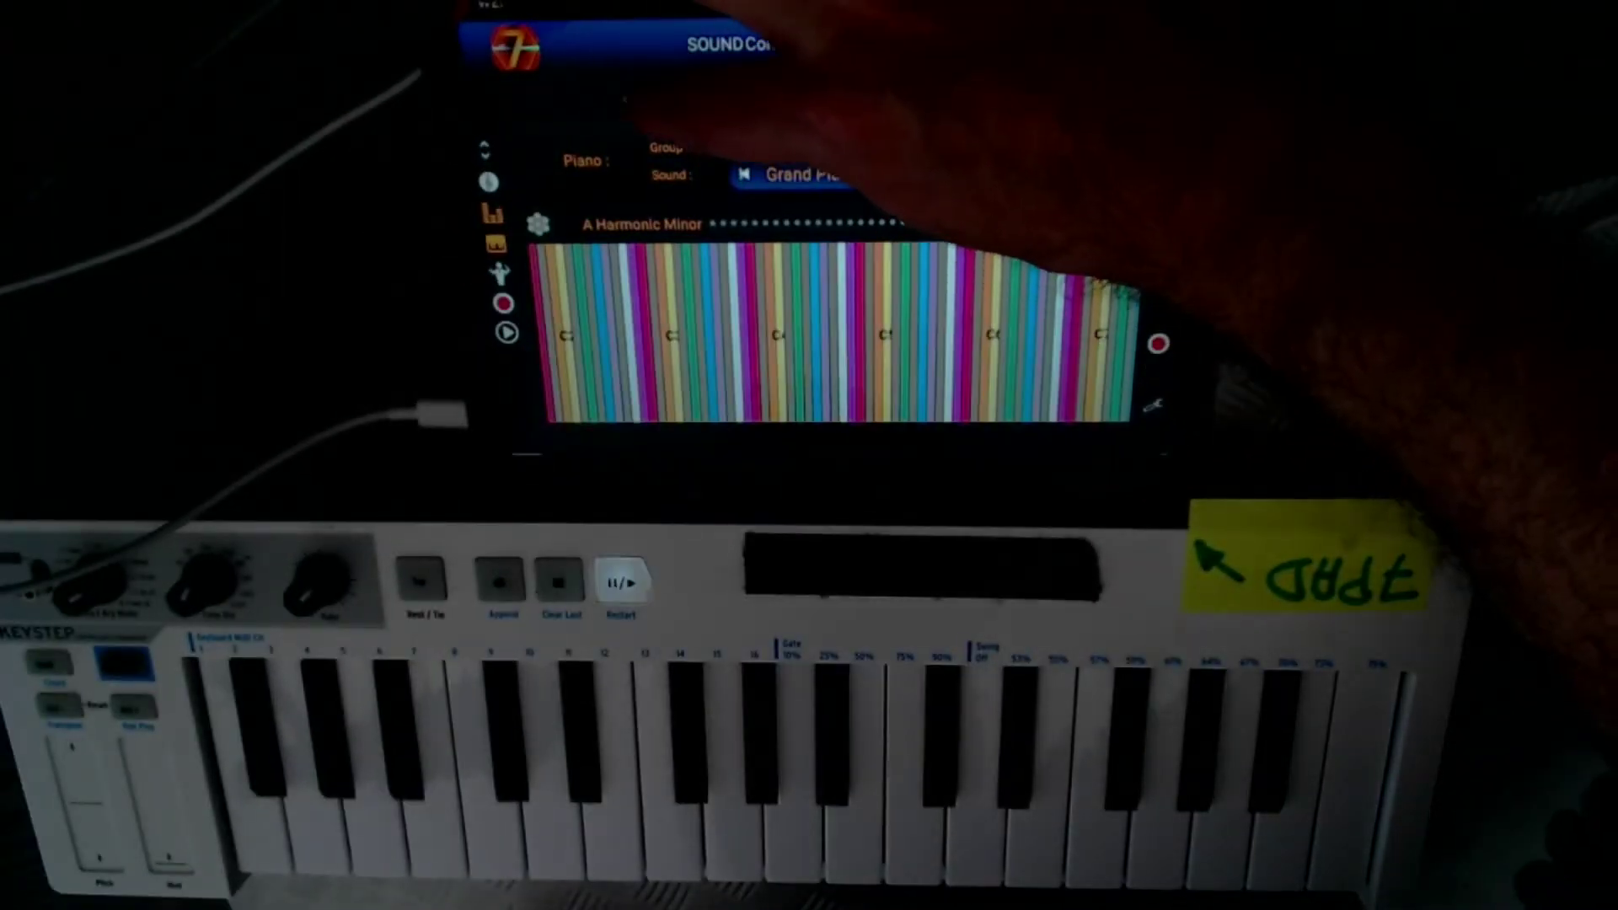
left_click(487, 160)
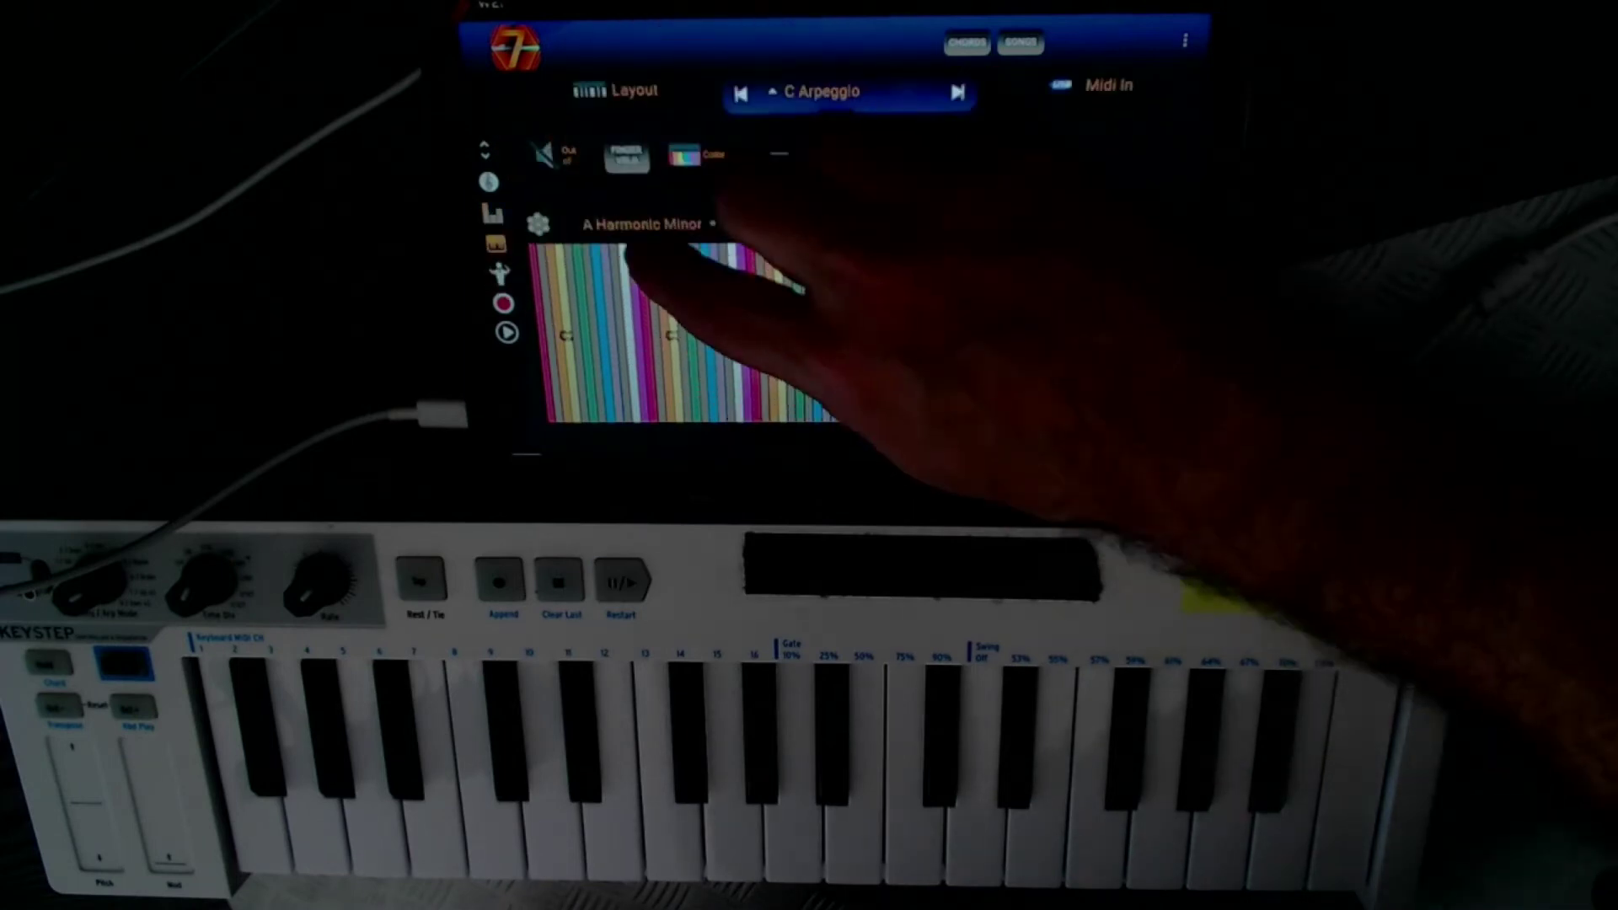
left_click(486, 160)
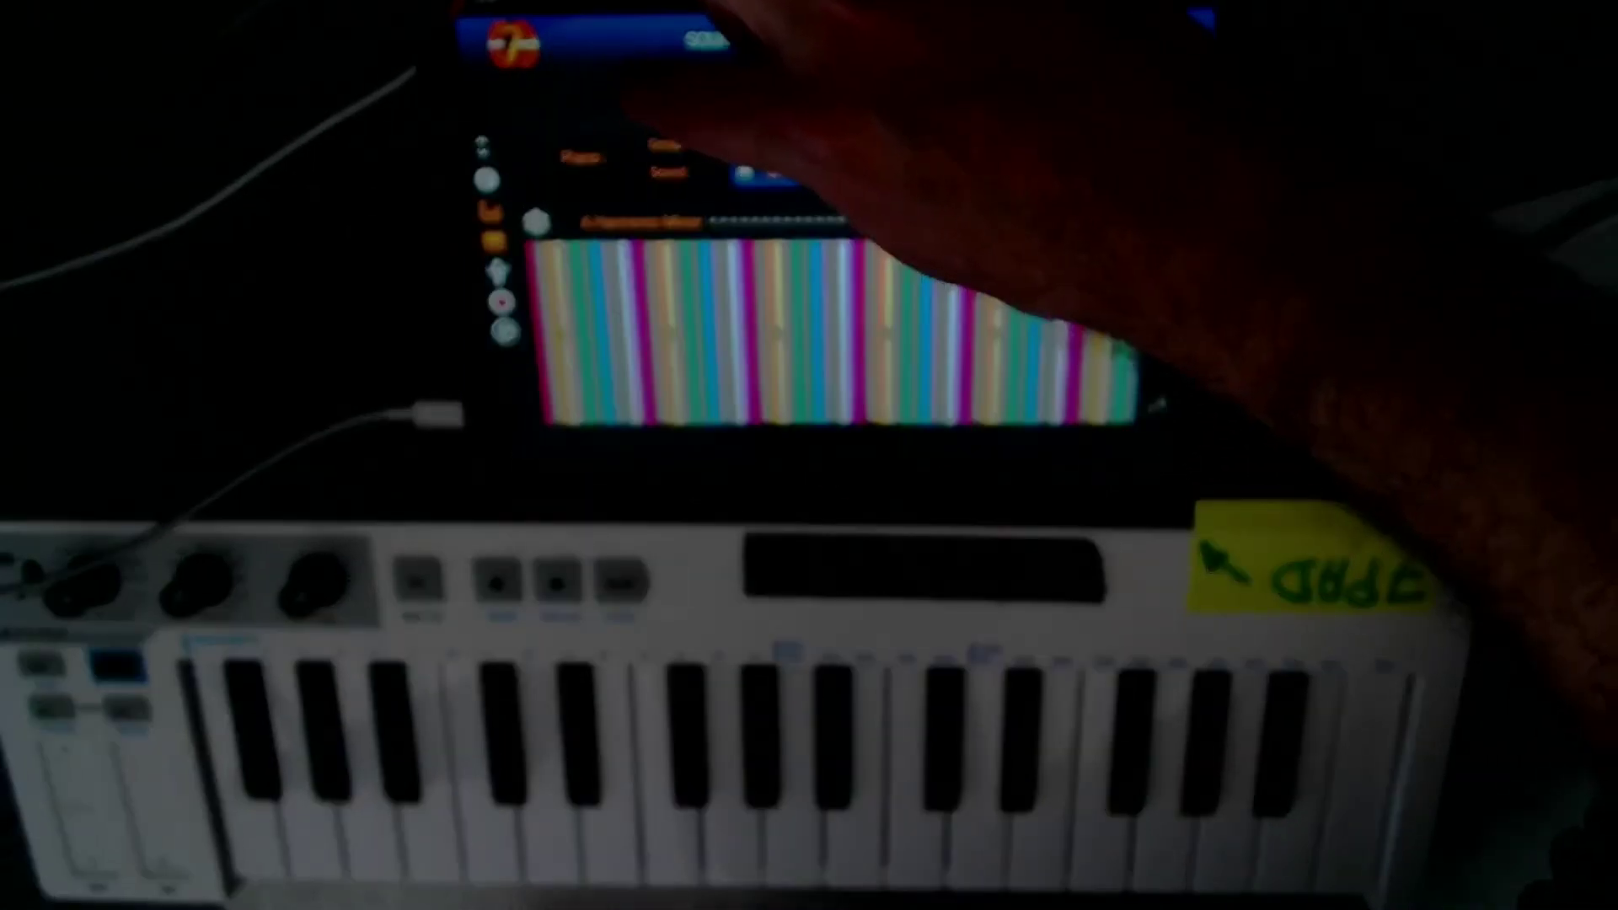
left_click(657, 101)
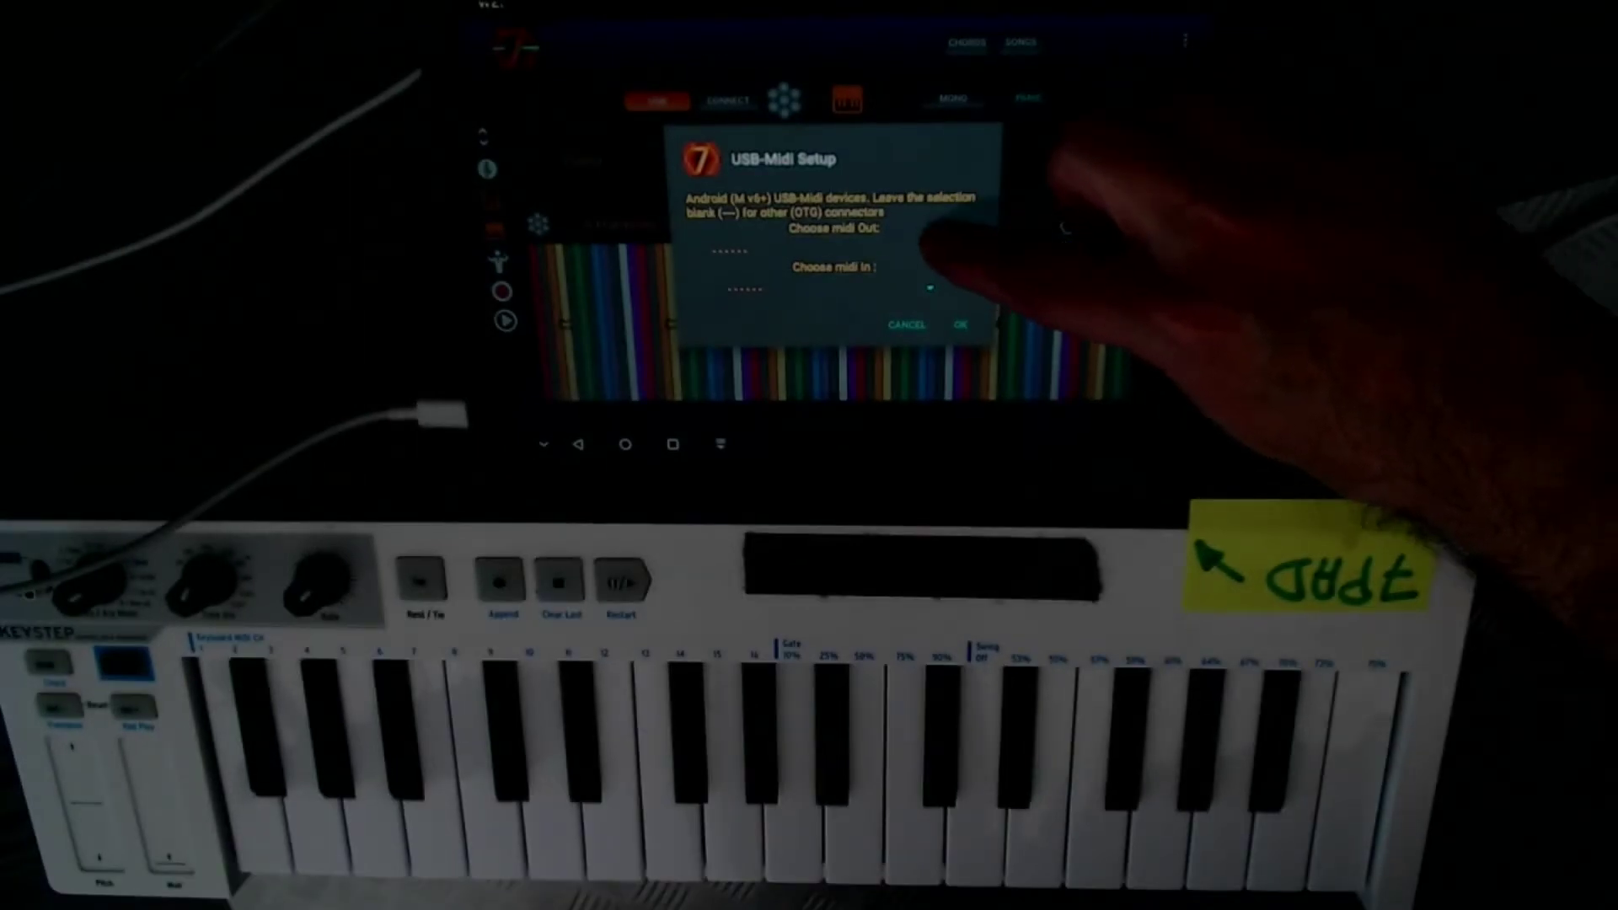
left_click(927, 250)
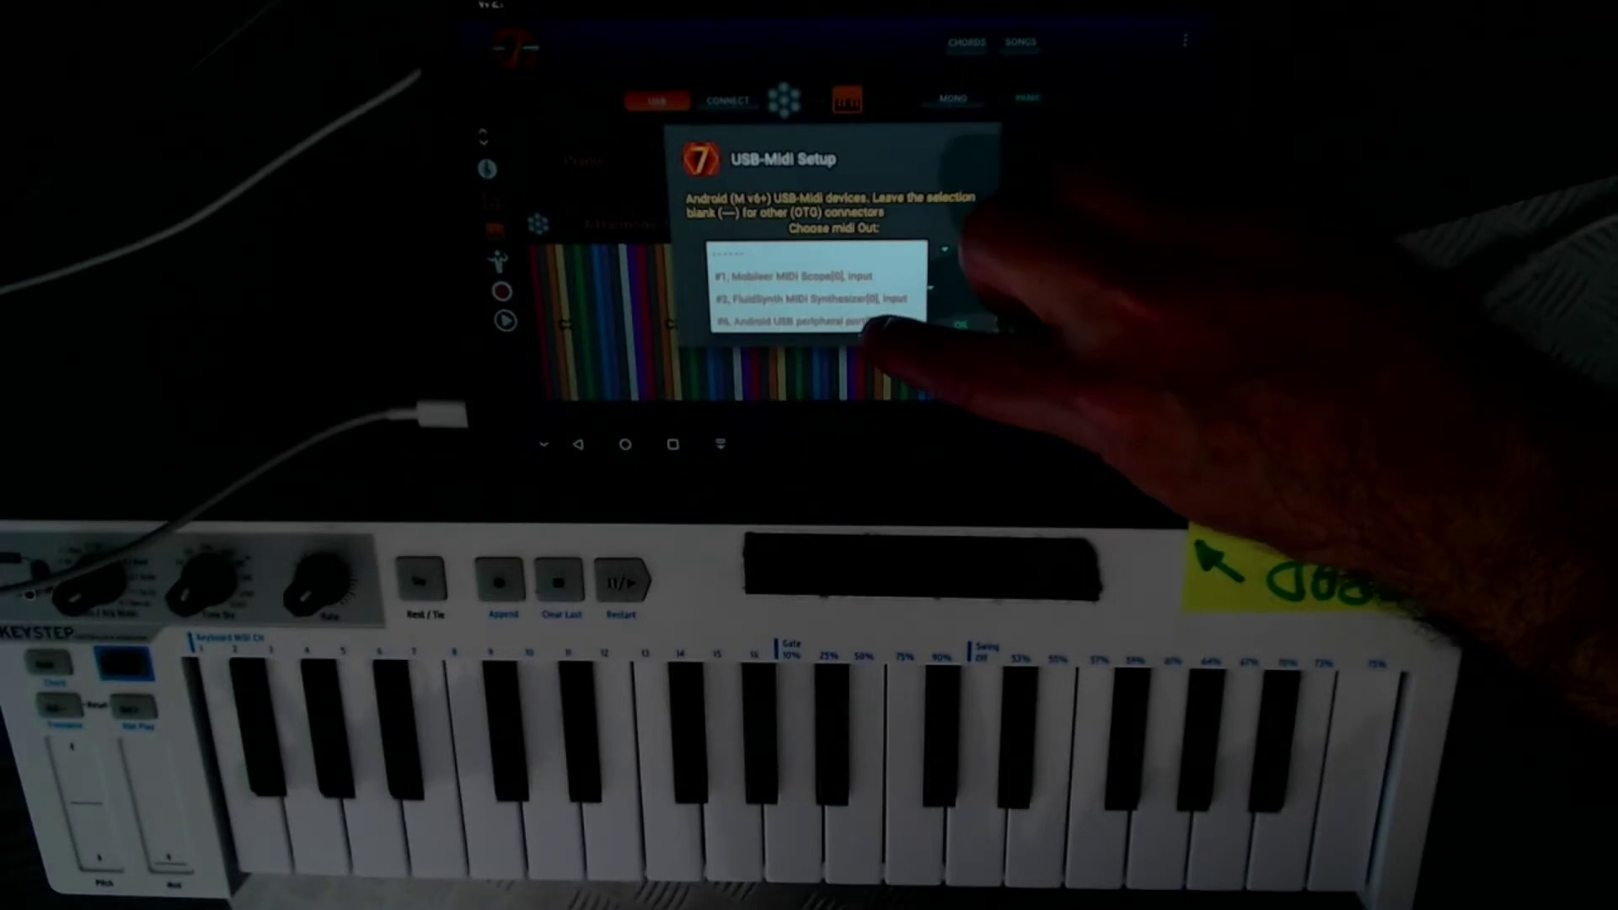
left_click(876, 321)
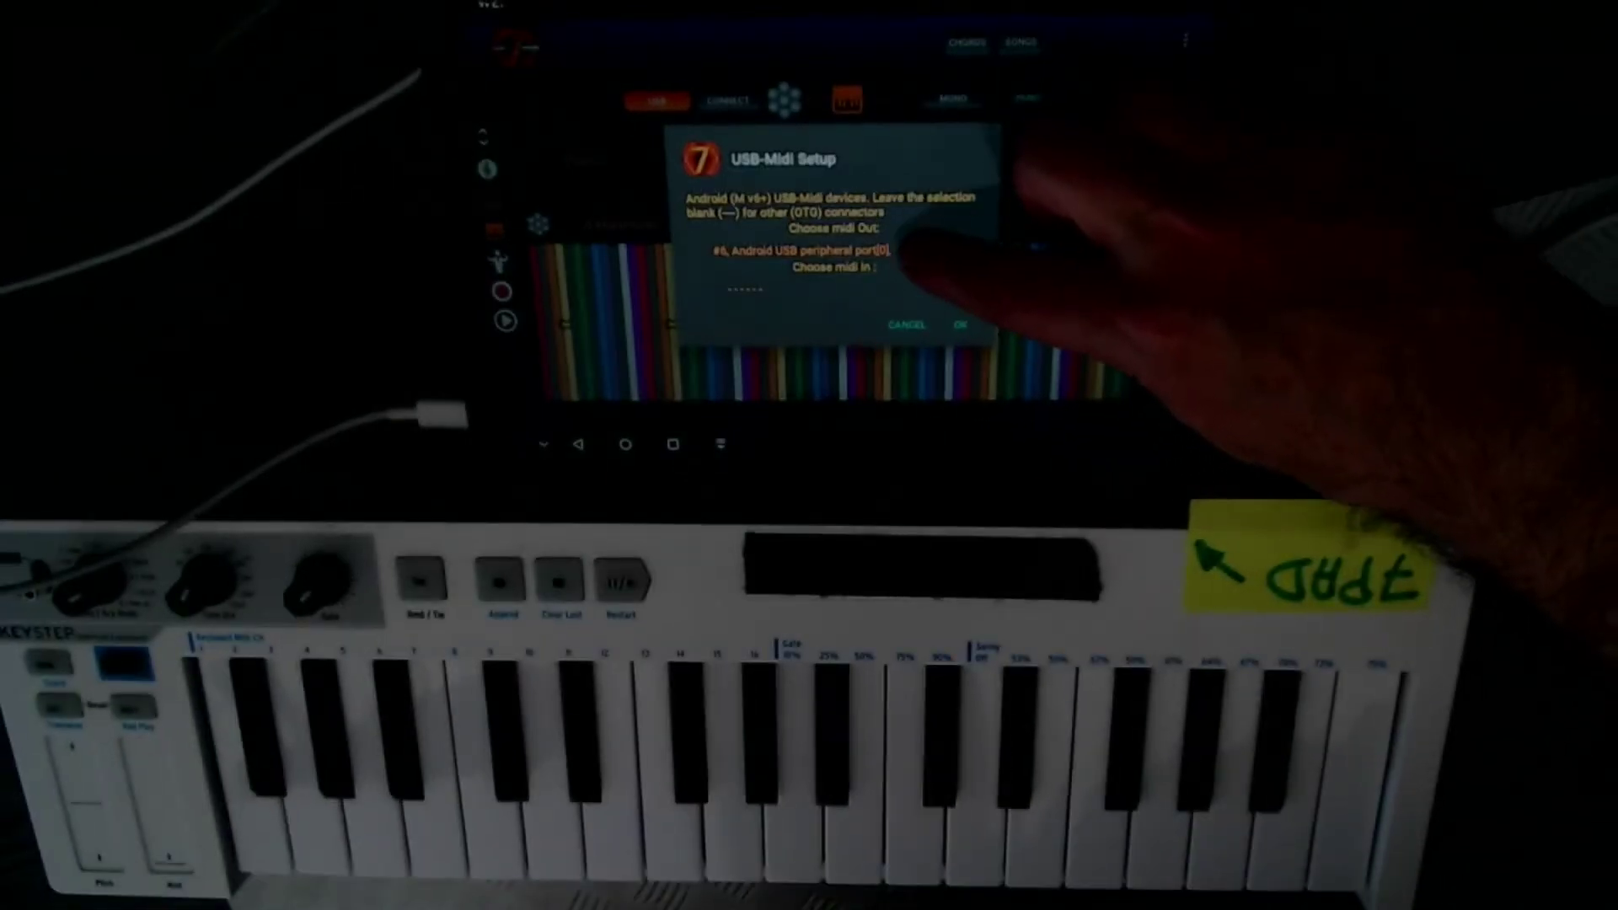
left_click(842, 289)
left_click(821, 305)
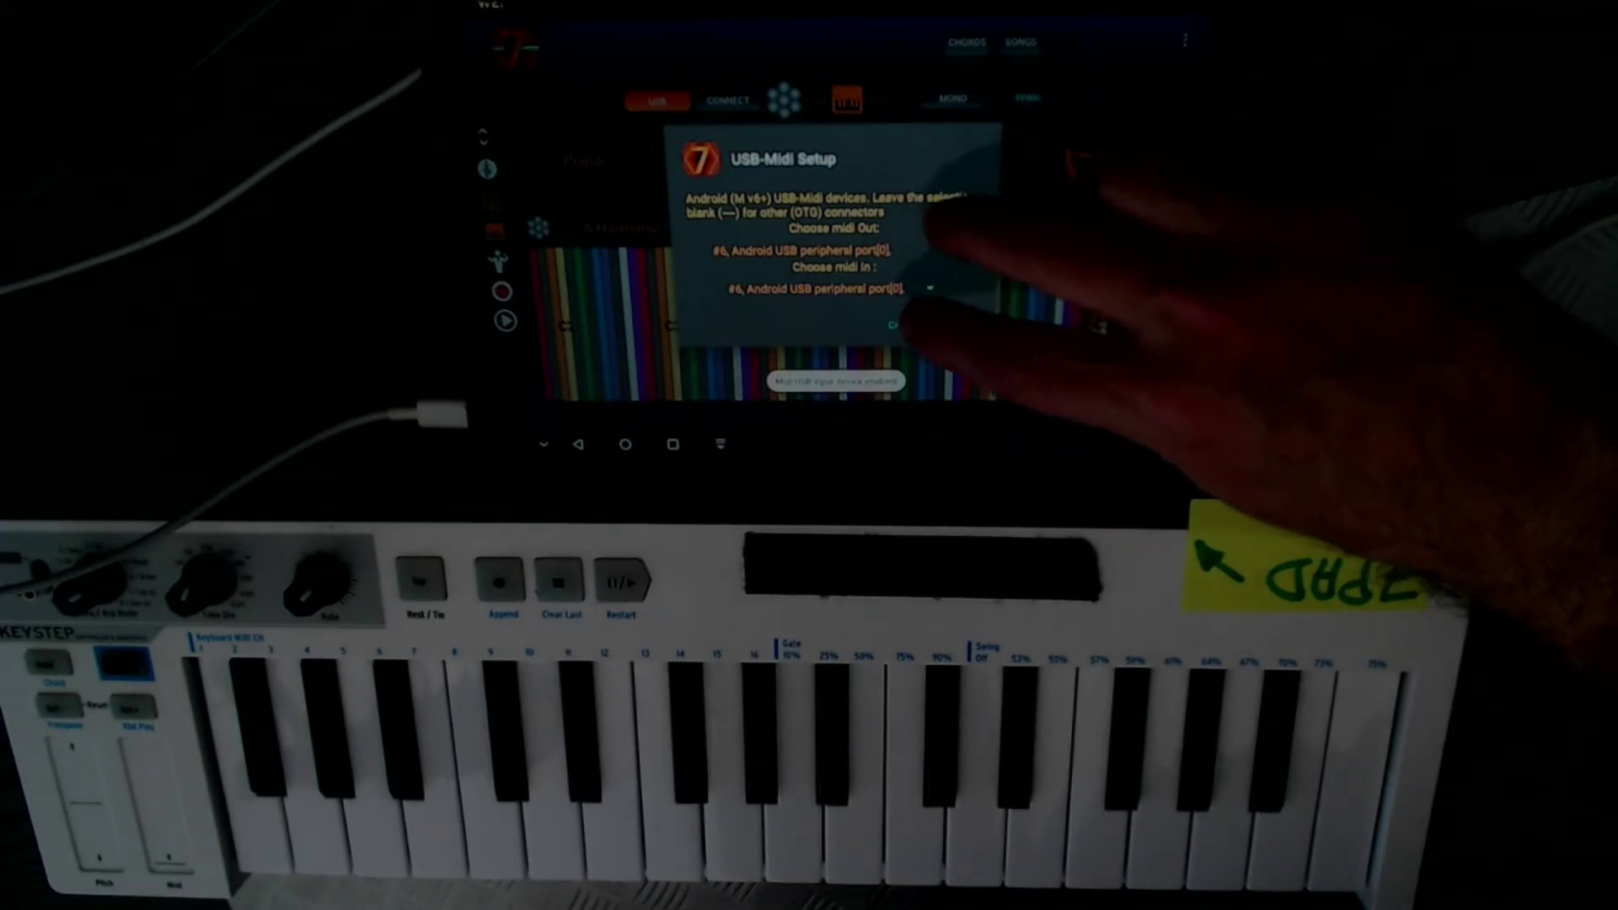
left_click(969, 324)
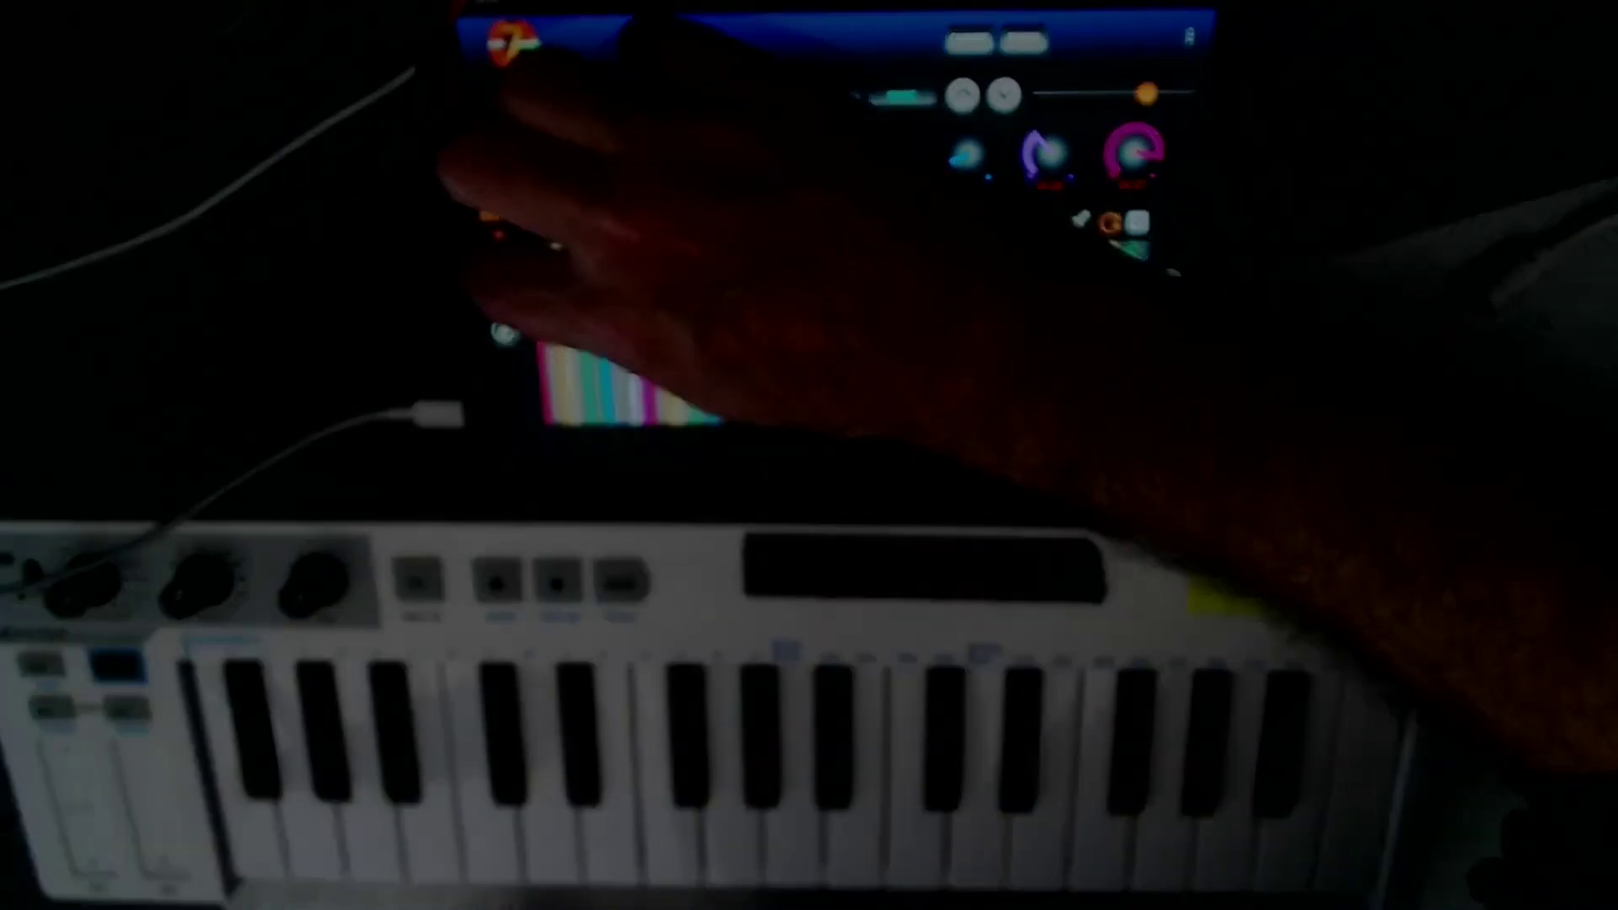
Step: Switch the external MIDI control from the piano to the chord pads and try a pad
left_click(657, 101)
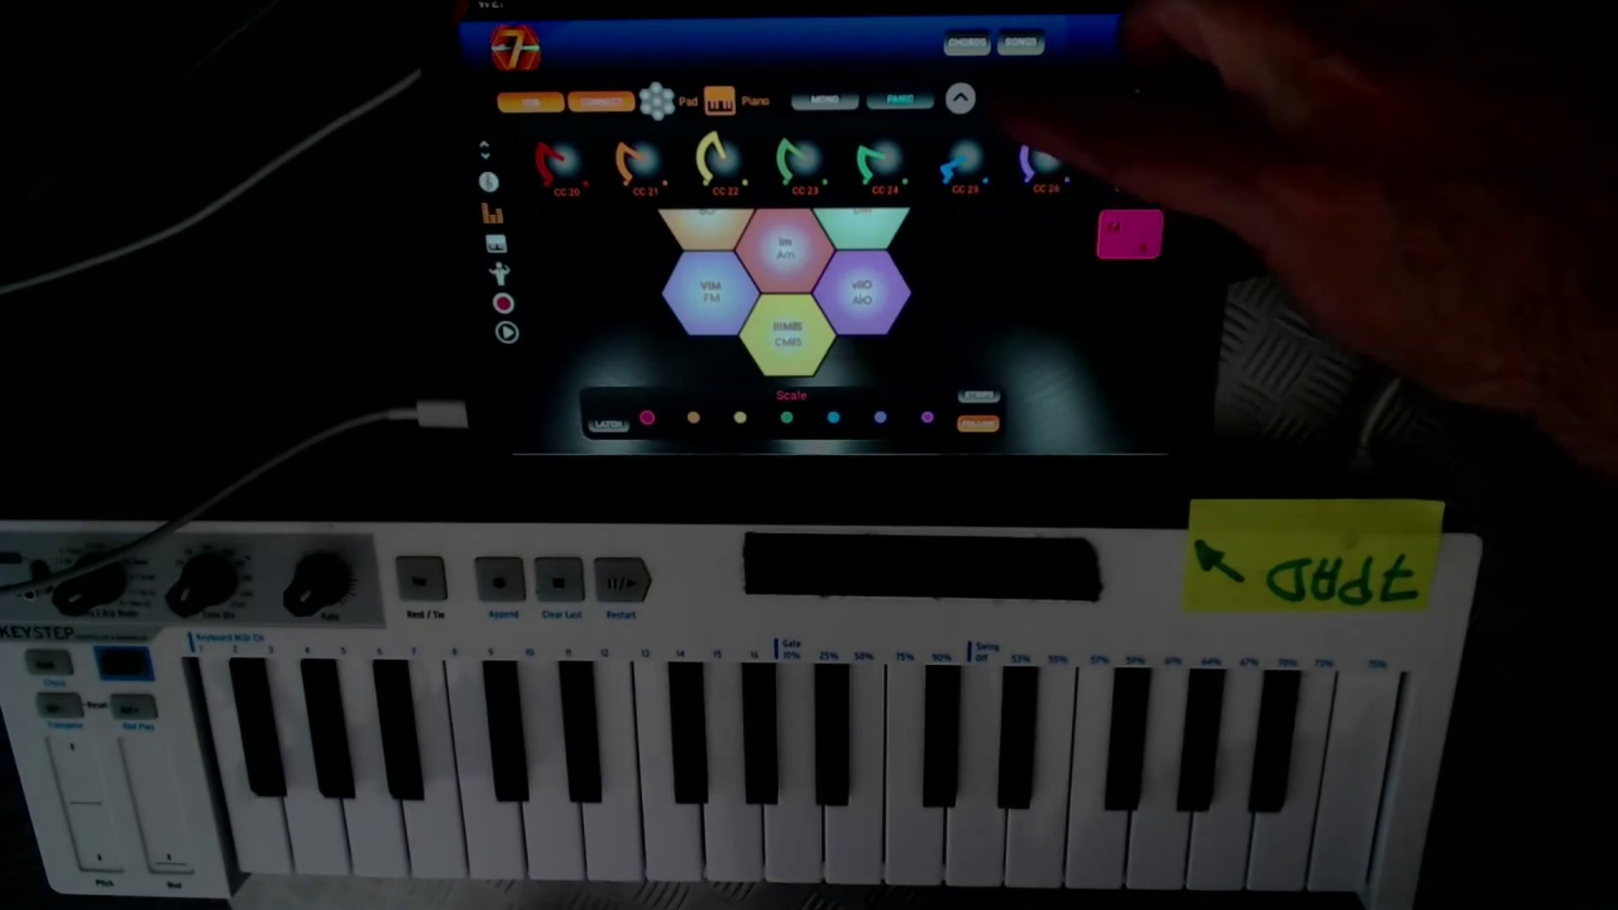
left_click(745, 101)
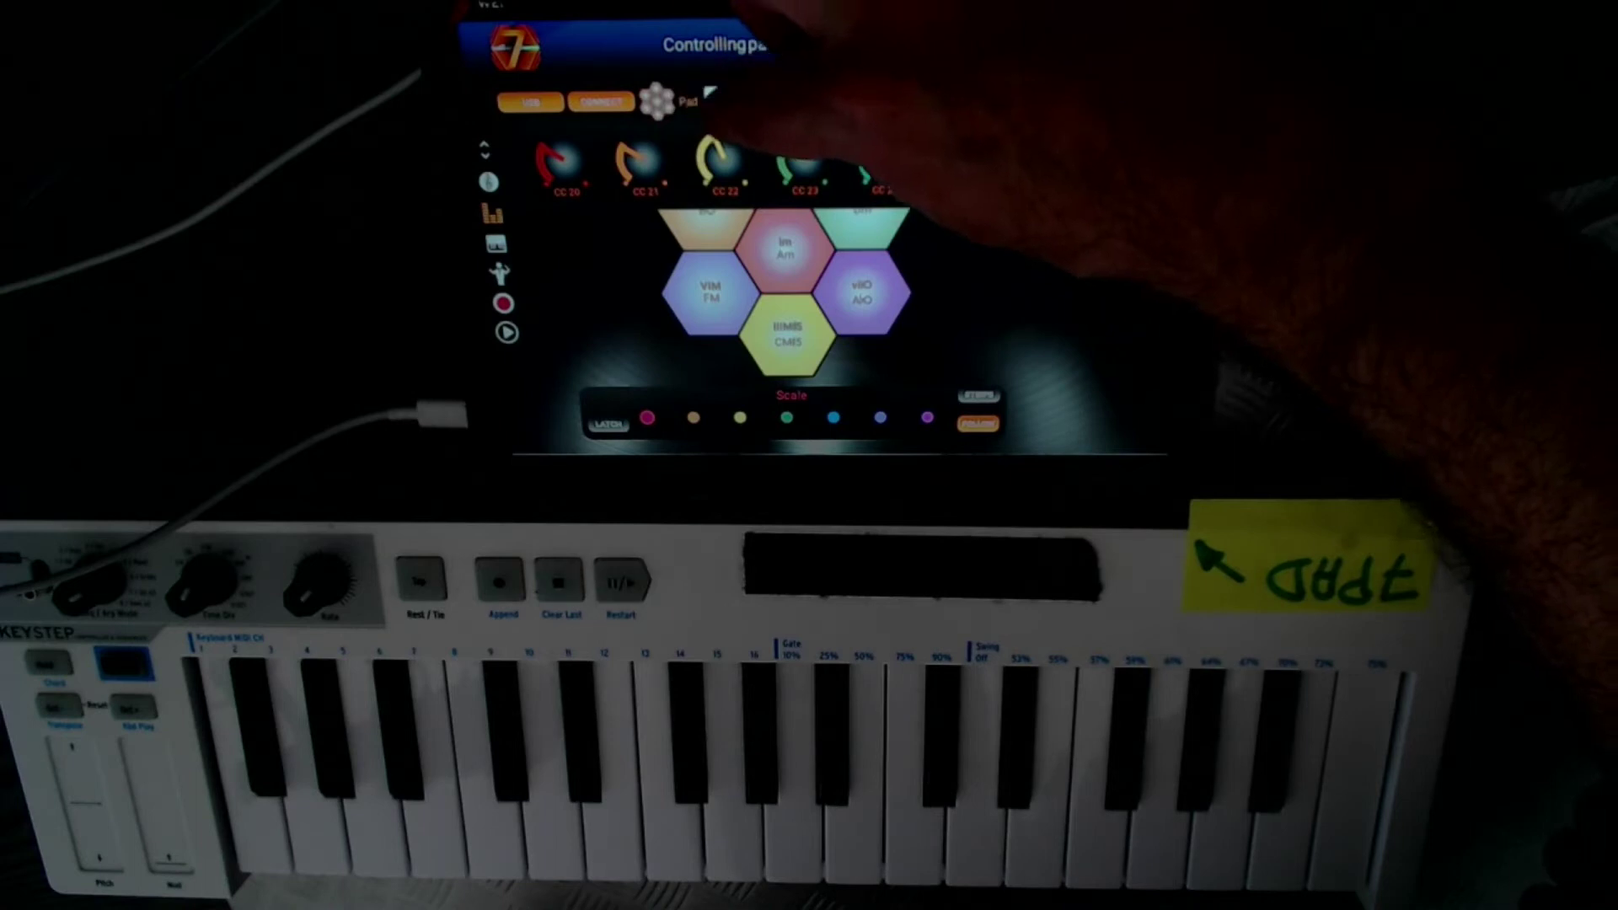
left_click(861, 291)
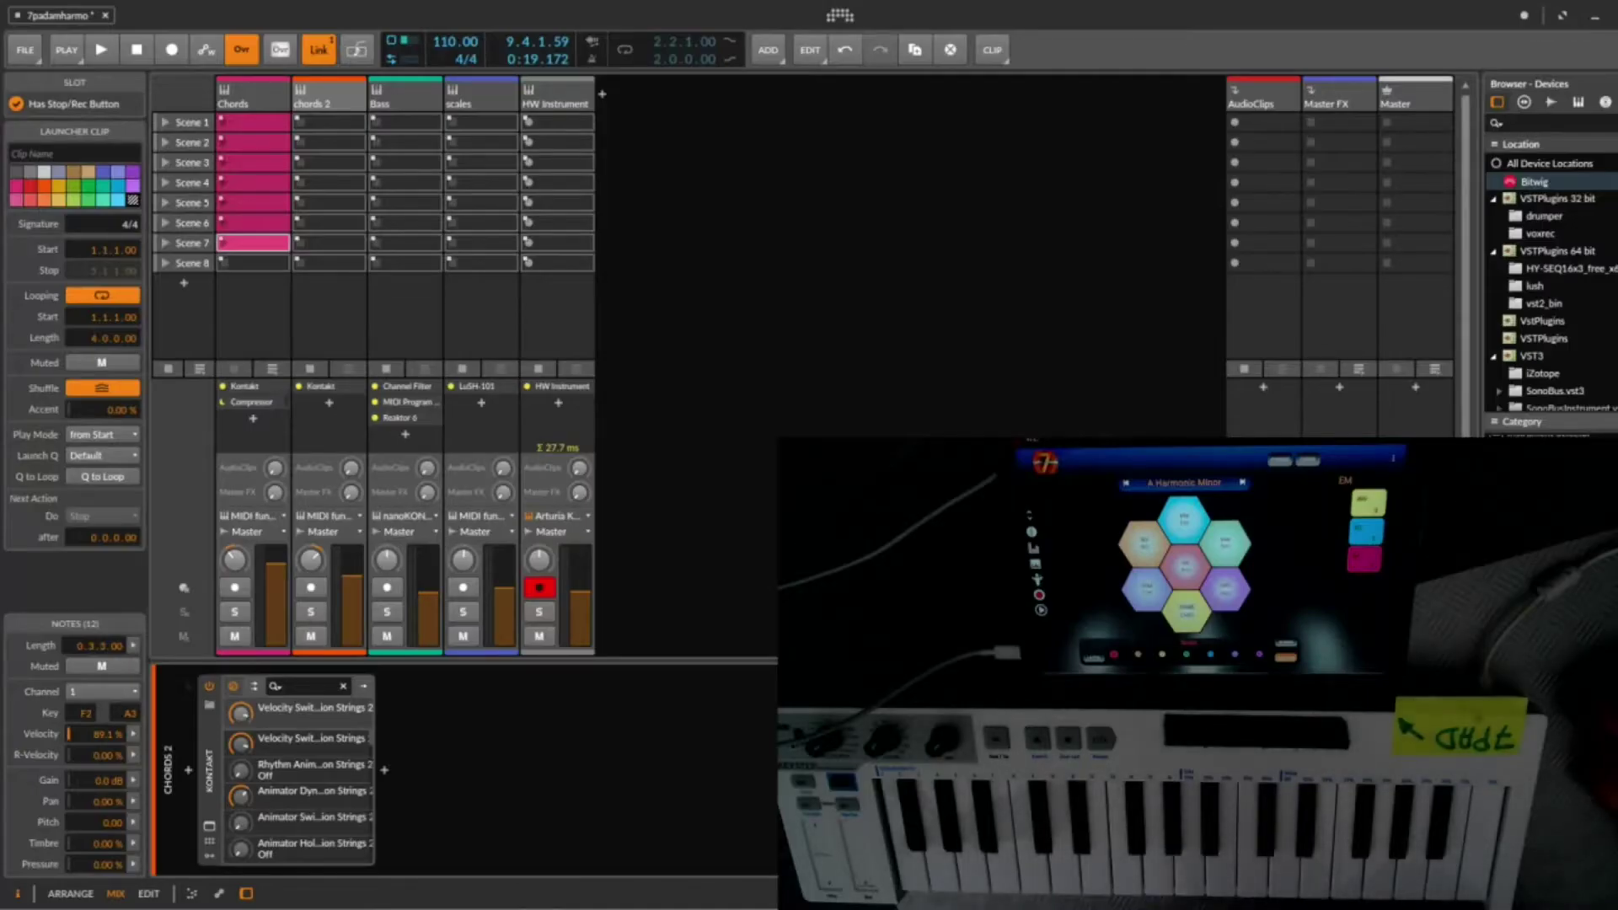
Step: In Bitwig Studio, examine the HW Instrument track's note input and its device's MIDI output routing
left_click(543, 104)
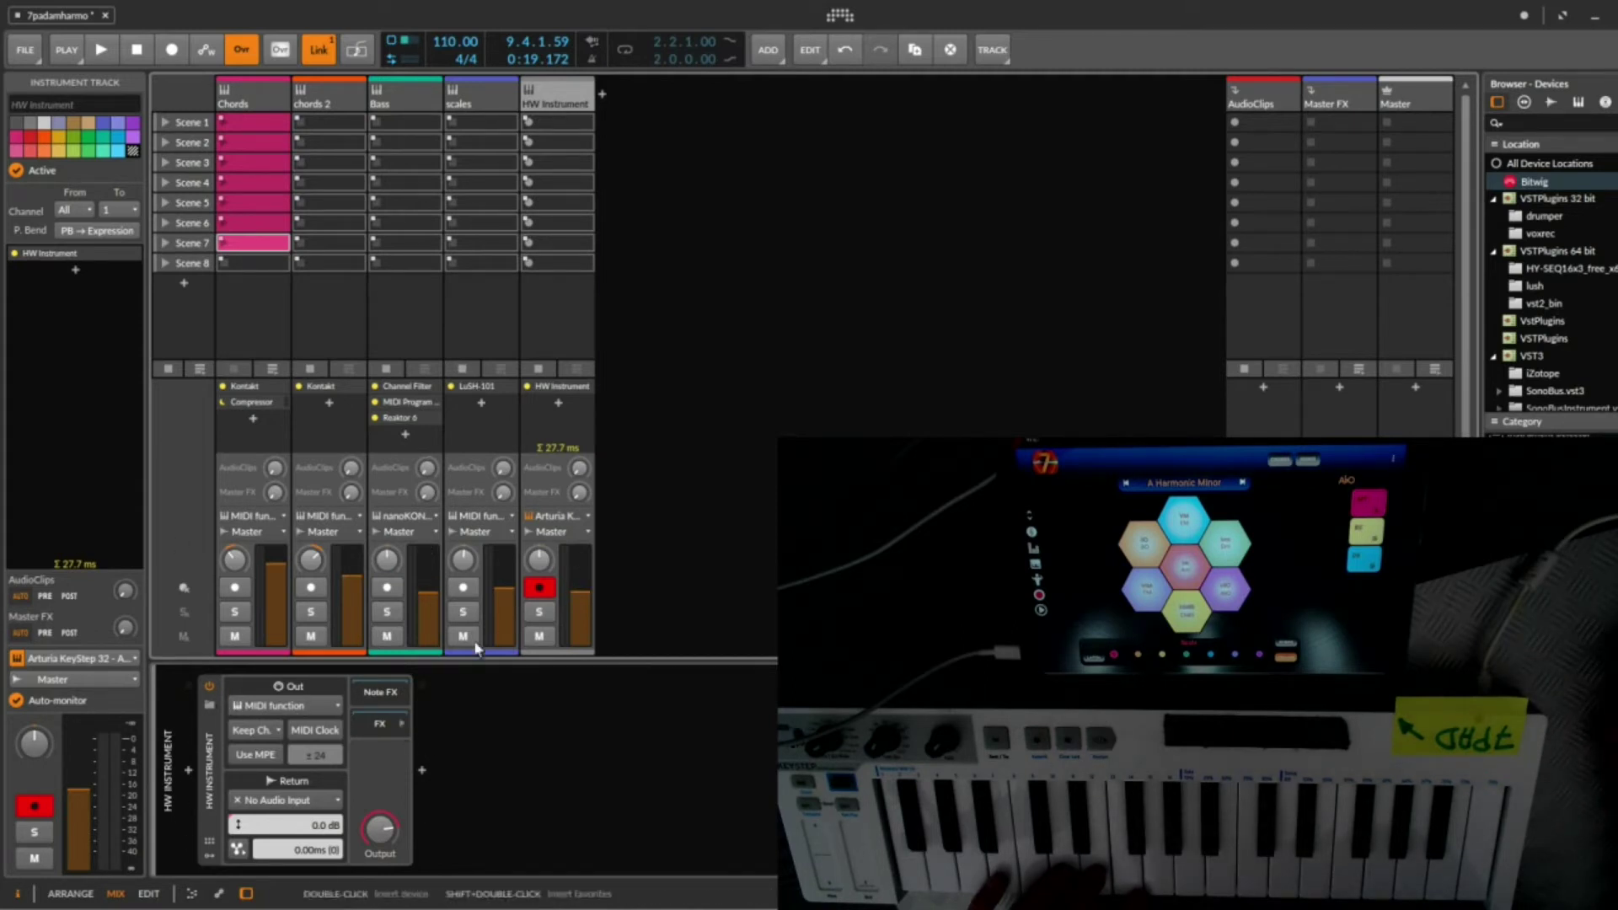
left_click(544, 521)
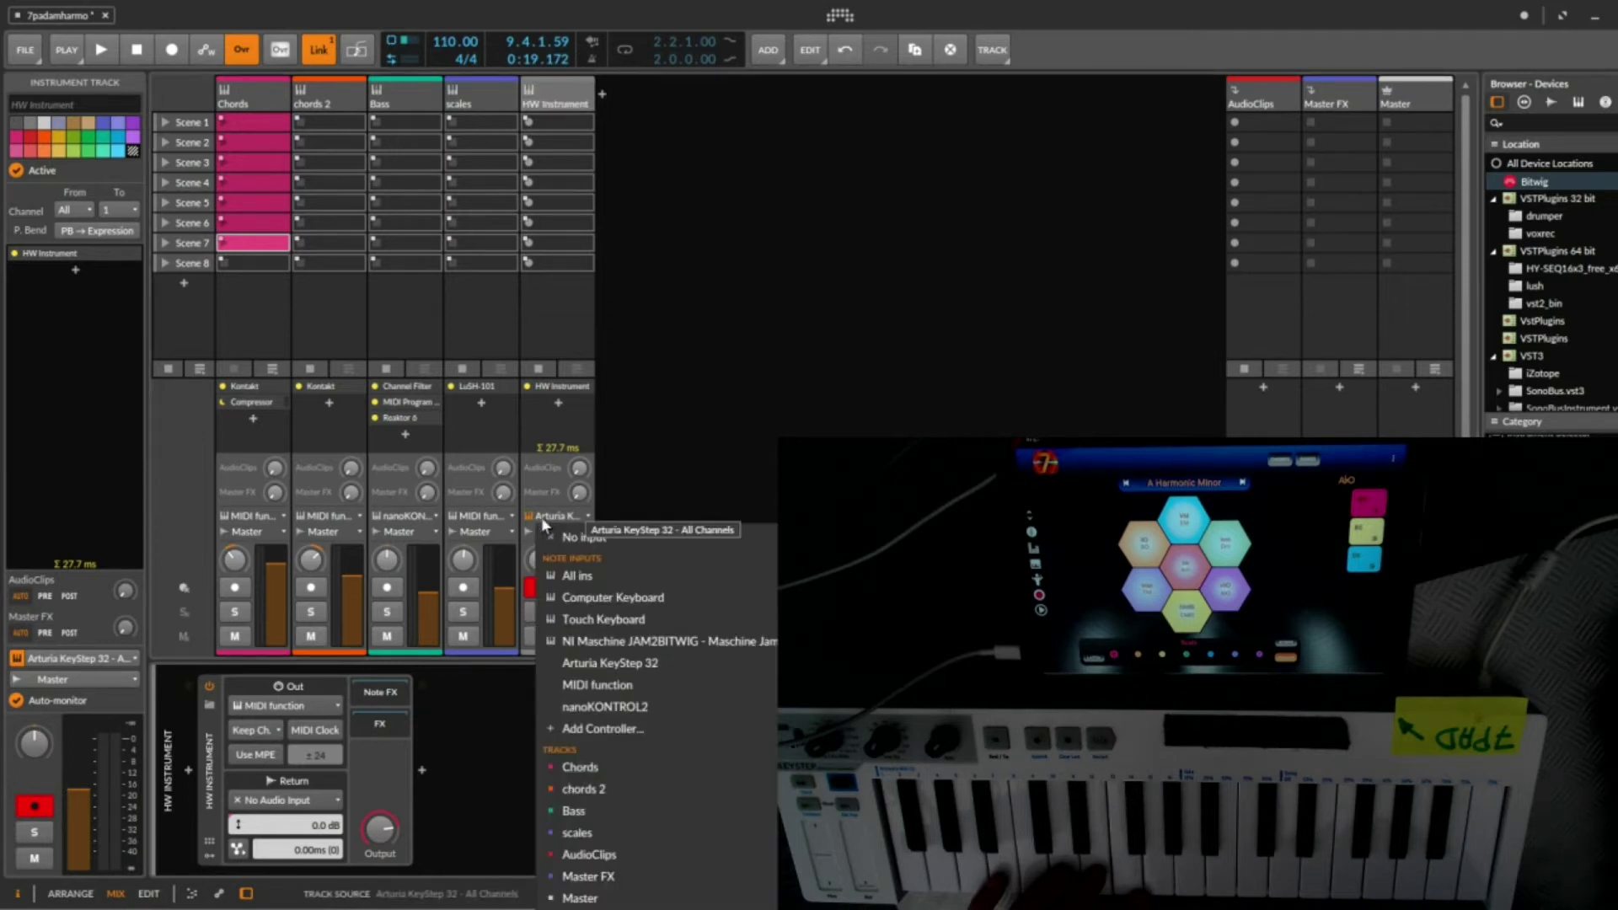
left_click(578, 529)
left_click(589, 518)
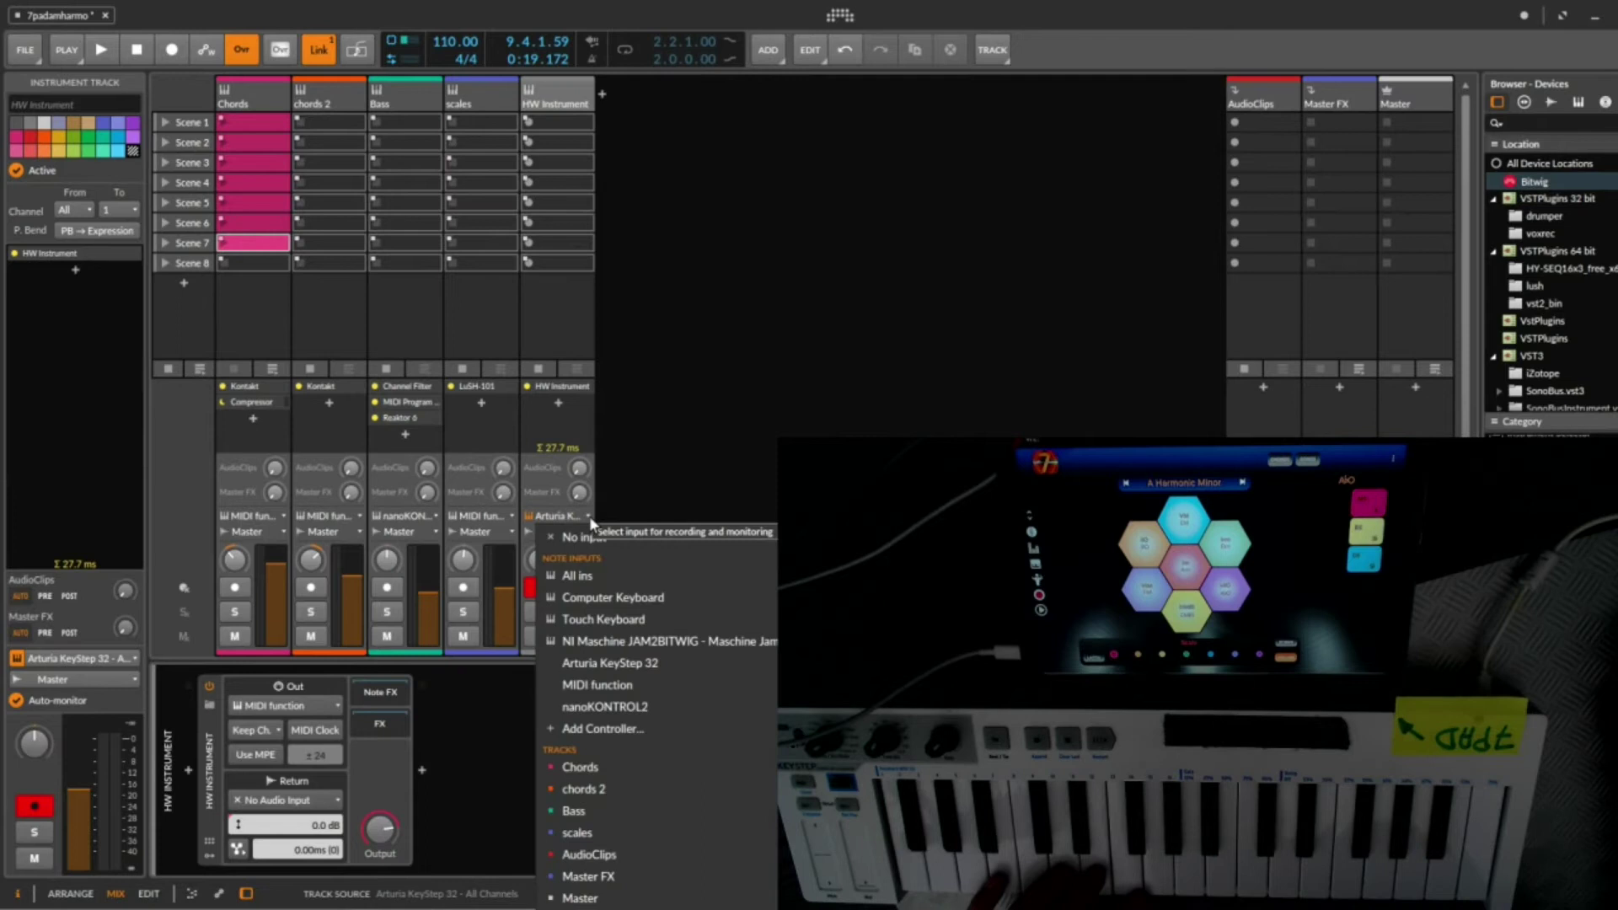
left_click(590, 523)
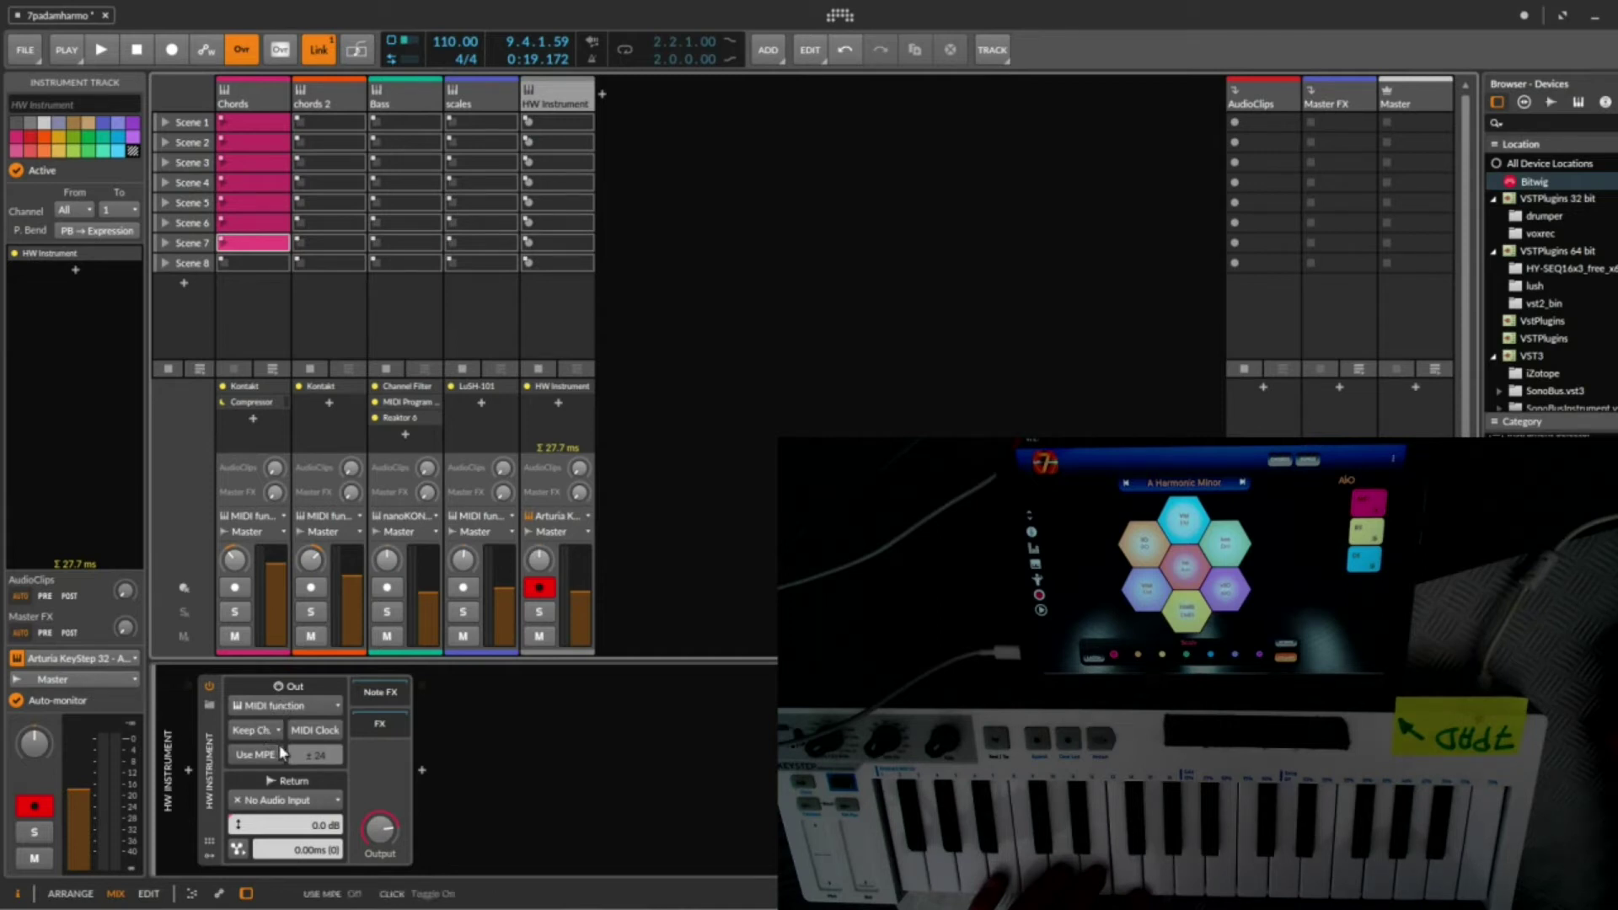
left_click(218, 744)
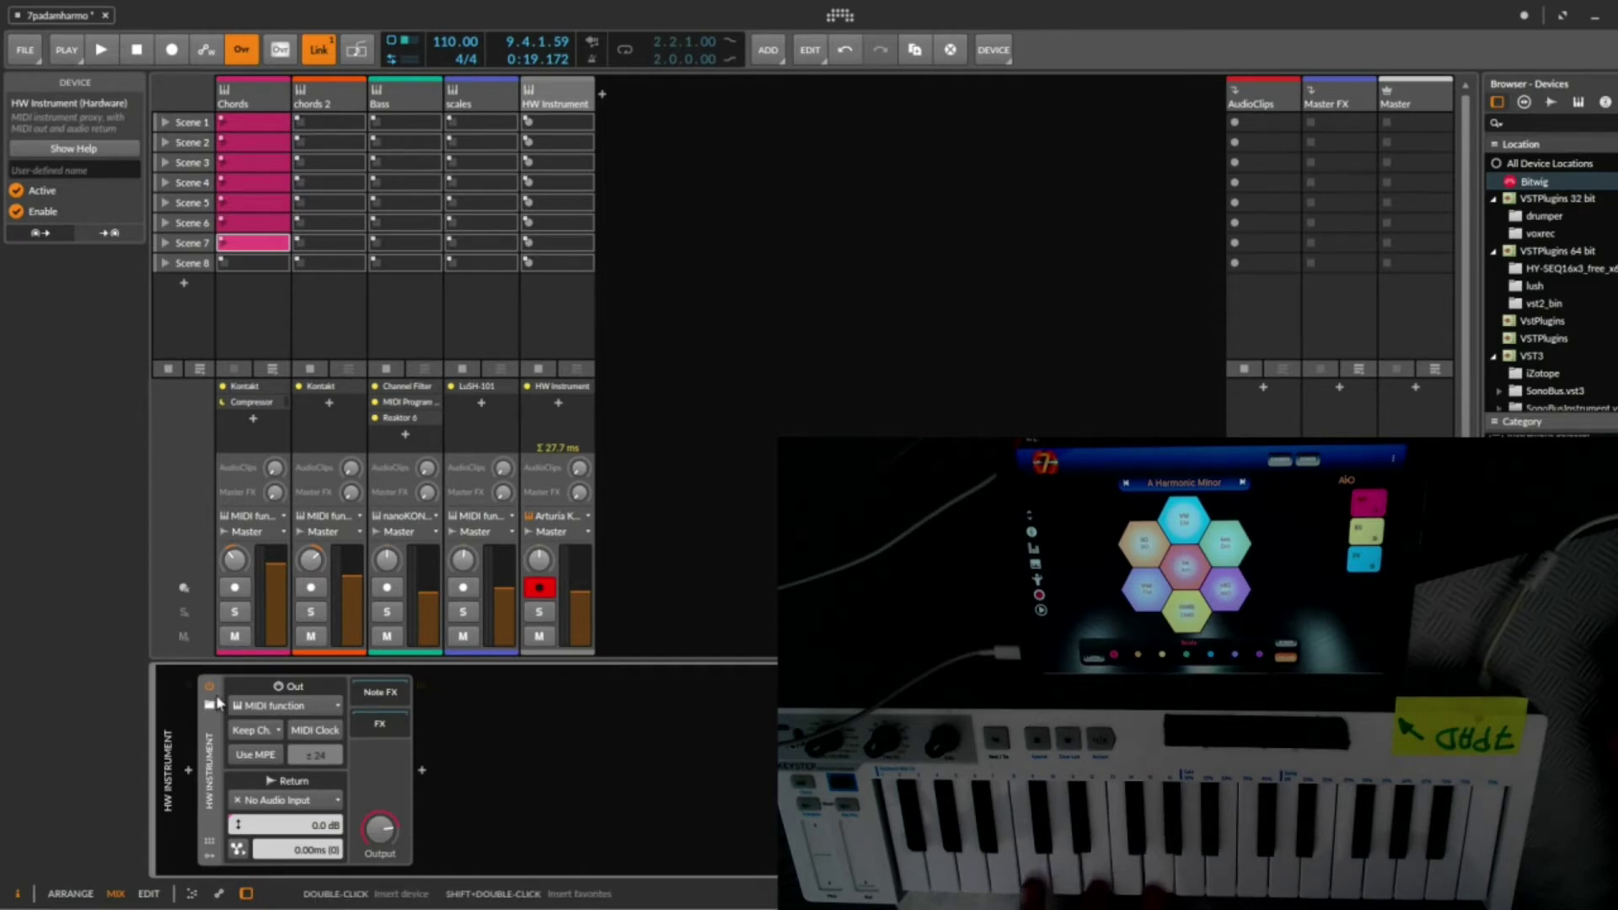
Step: Set the Chords track's note input to MIDI function Channel 1 and arm the track for recording
left_click(266, 104)
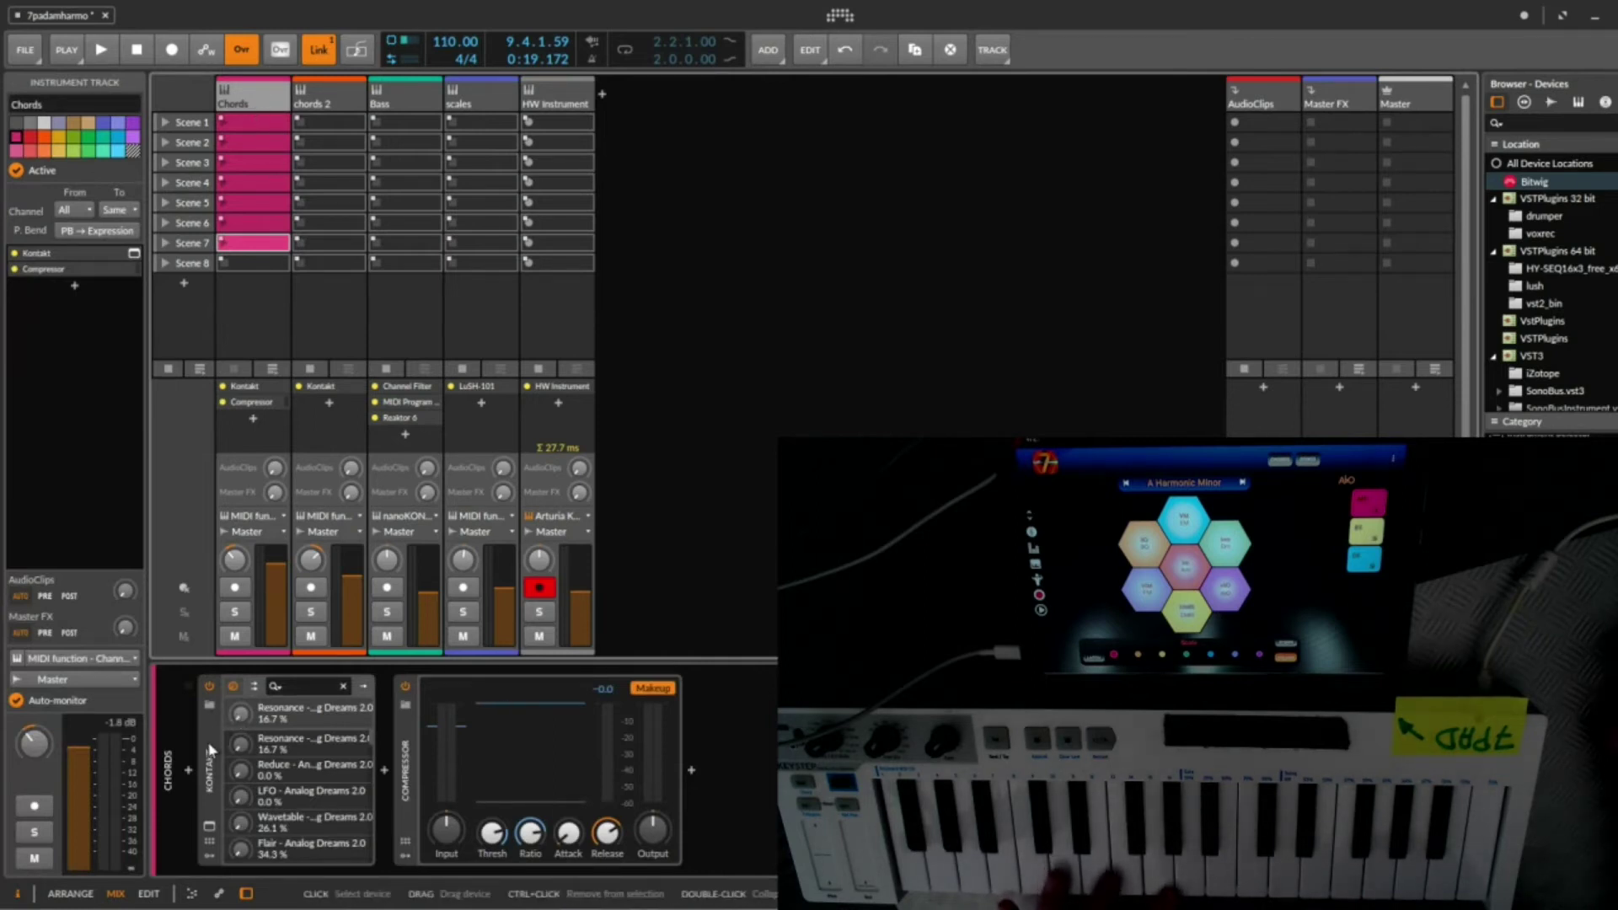
left_click(246, 515)
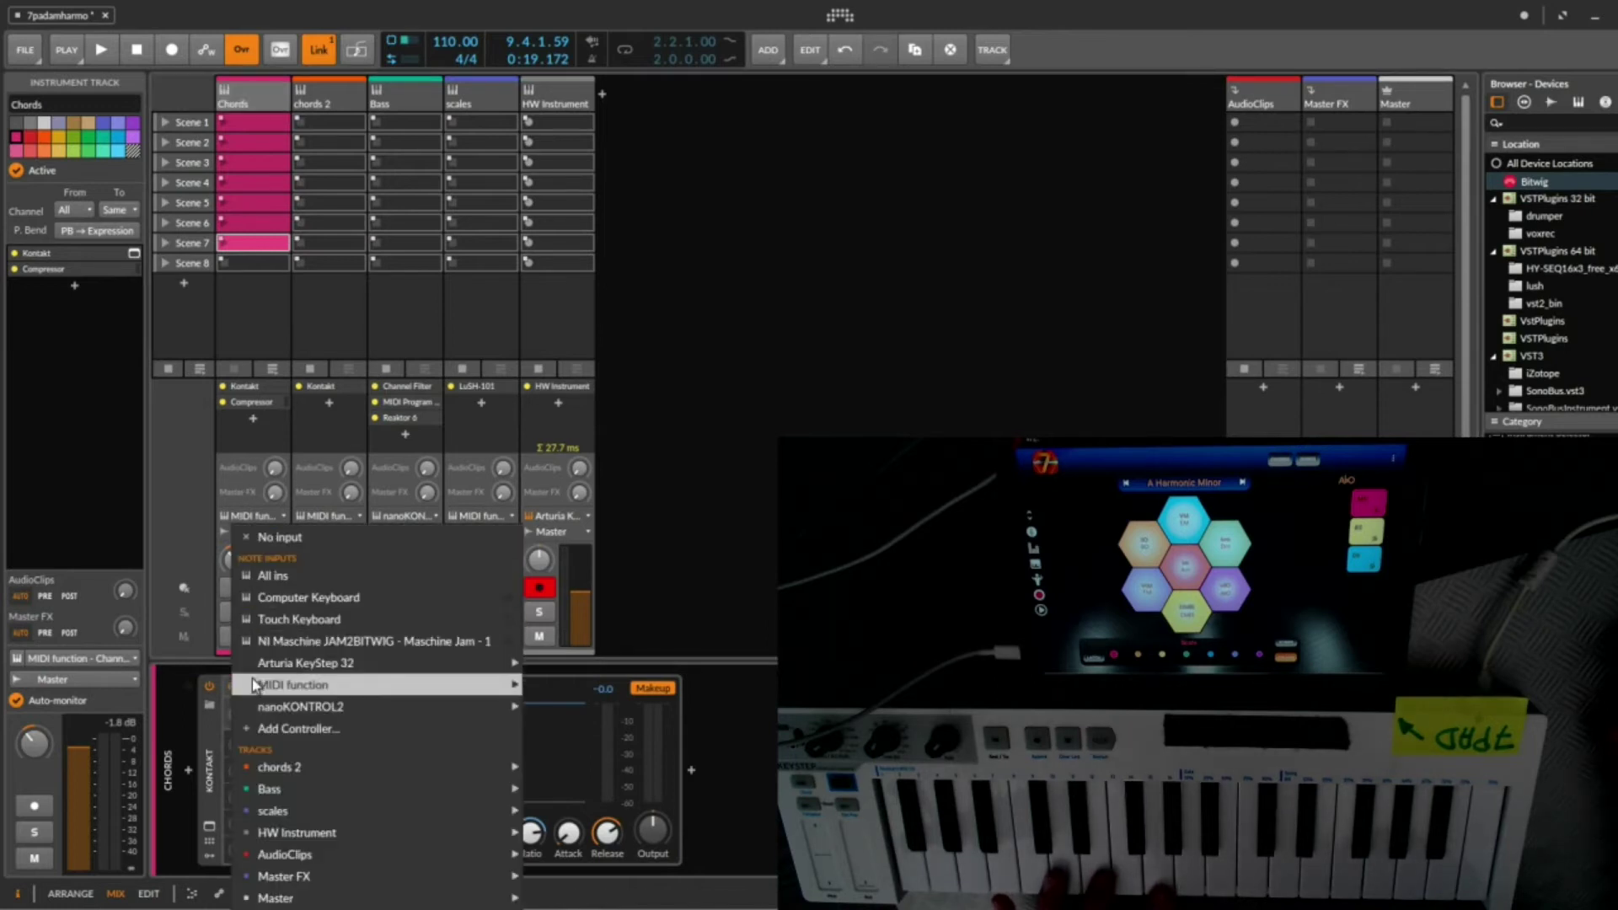
mouse_move(256, 687)
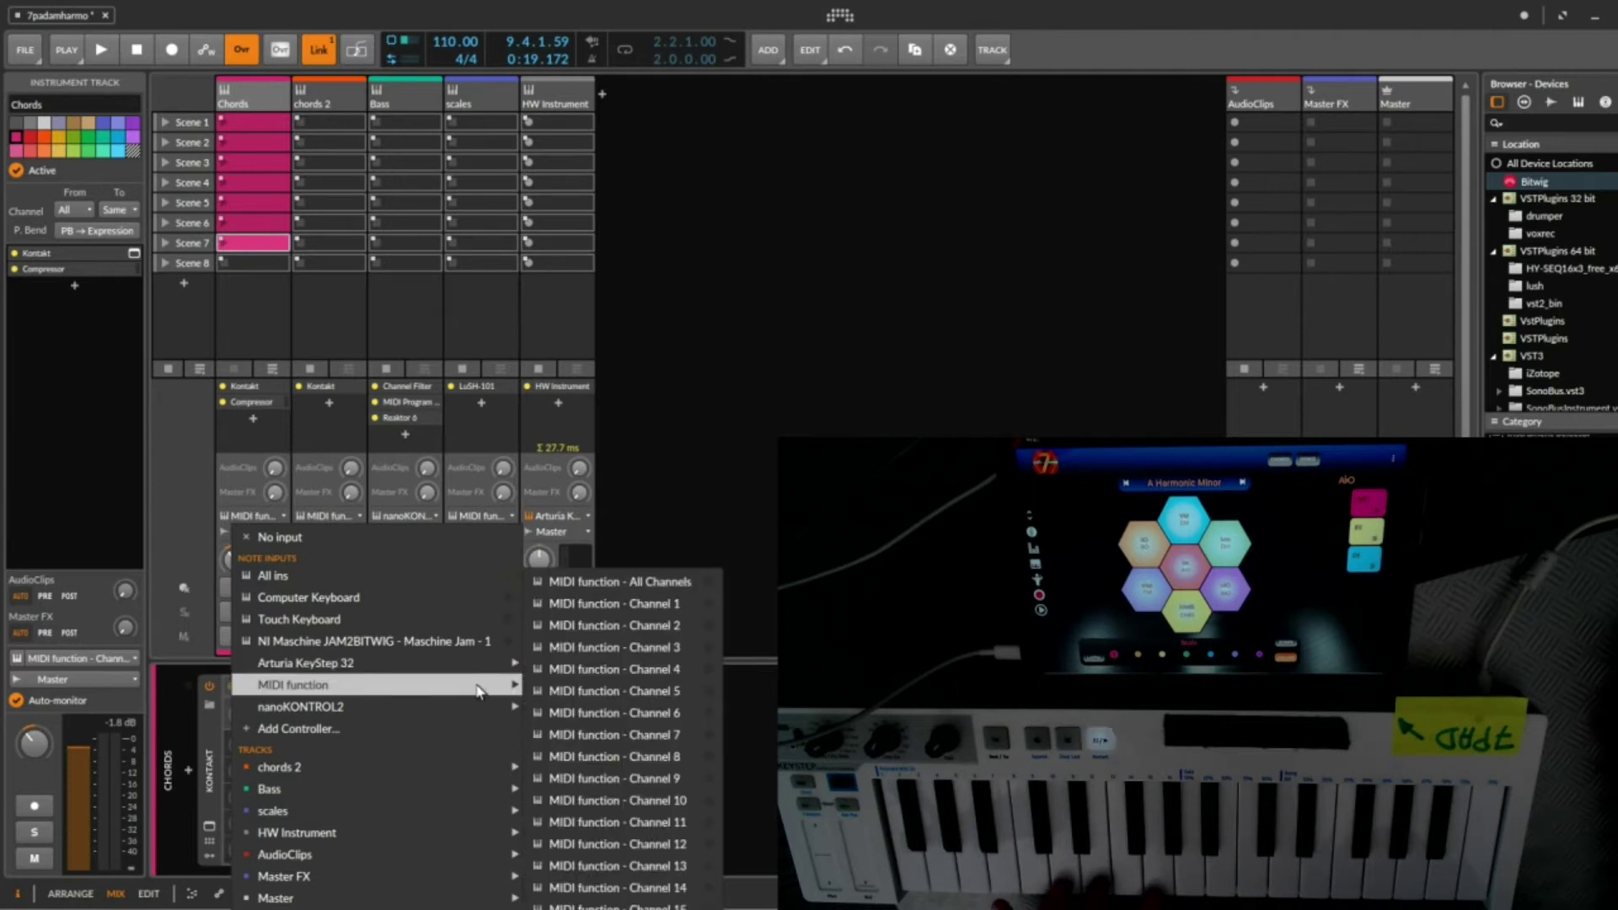
left_click(631, 607)
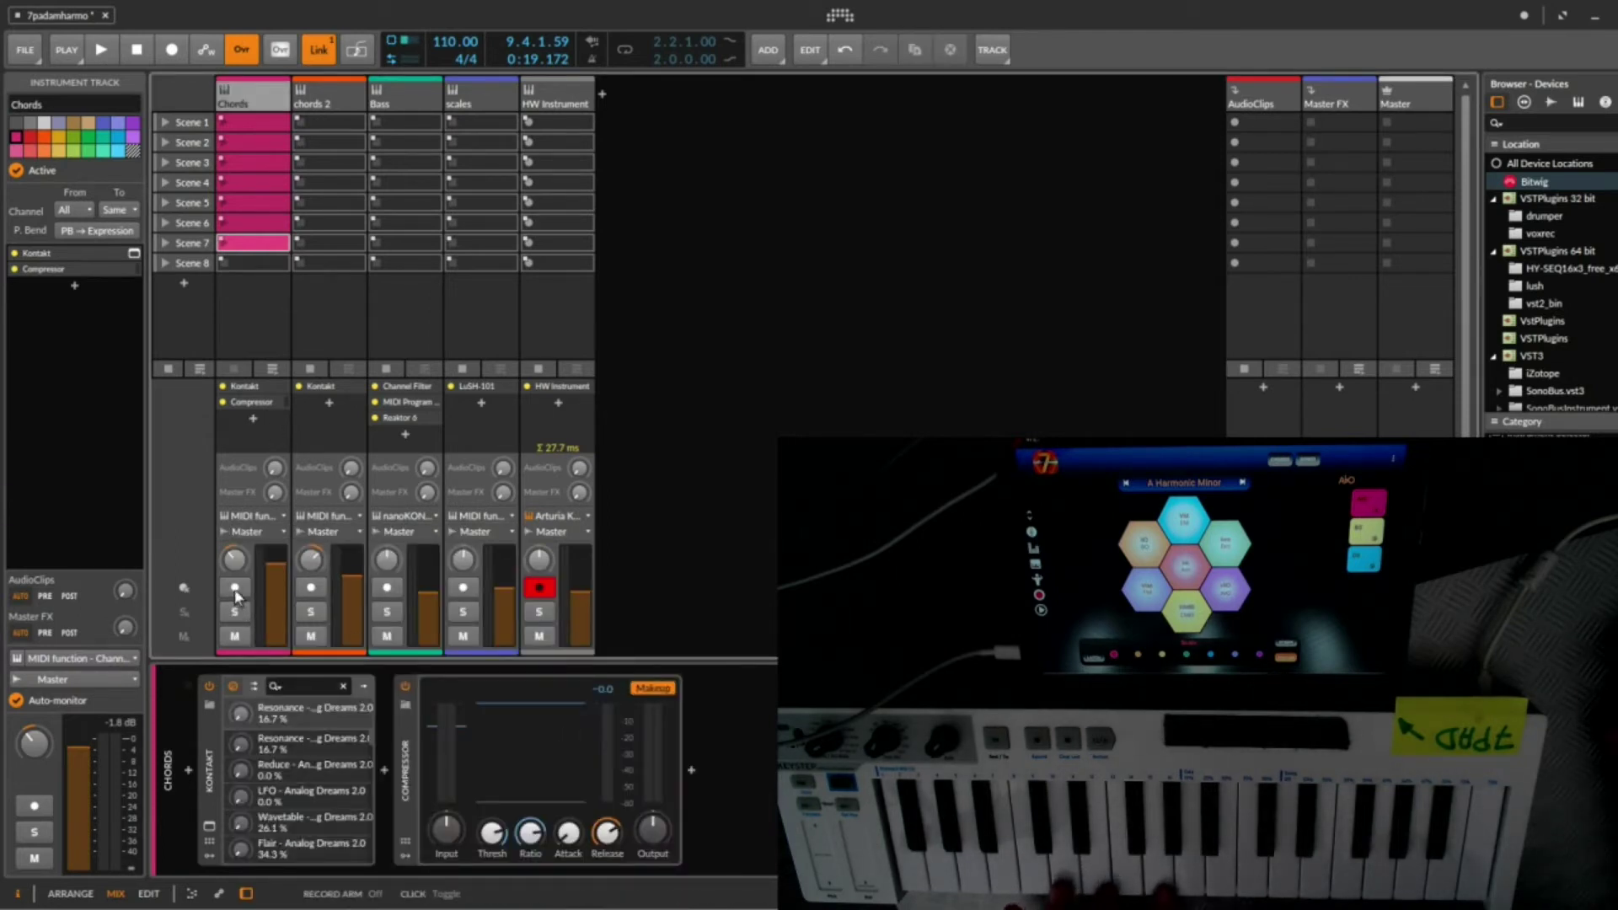
Step: Set the chords 2 track's note input to MIDI function Channel 1 and arm the track for recording
left_click(320, 516)
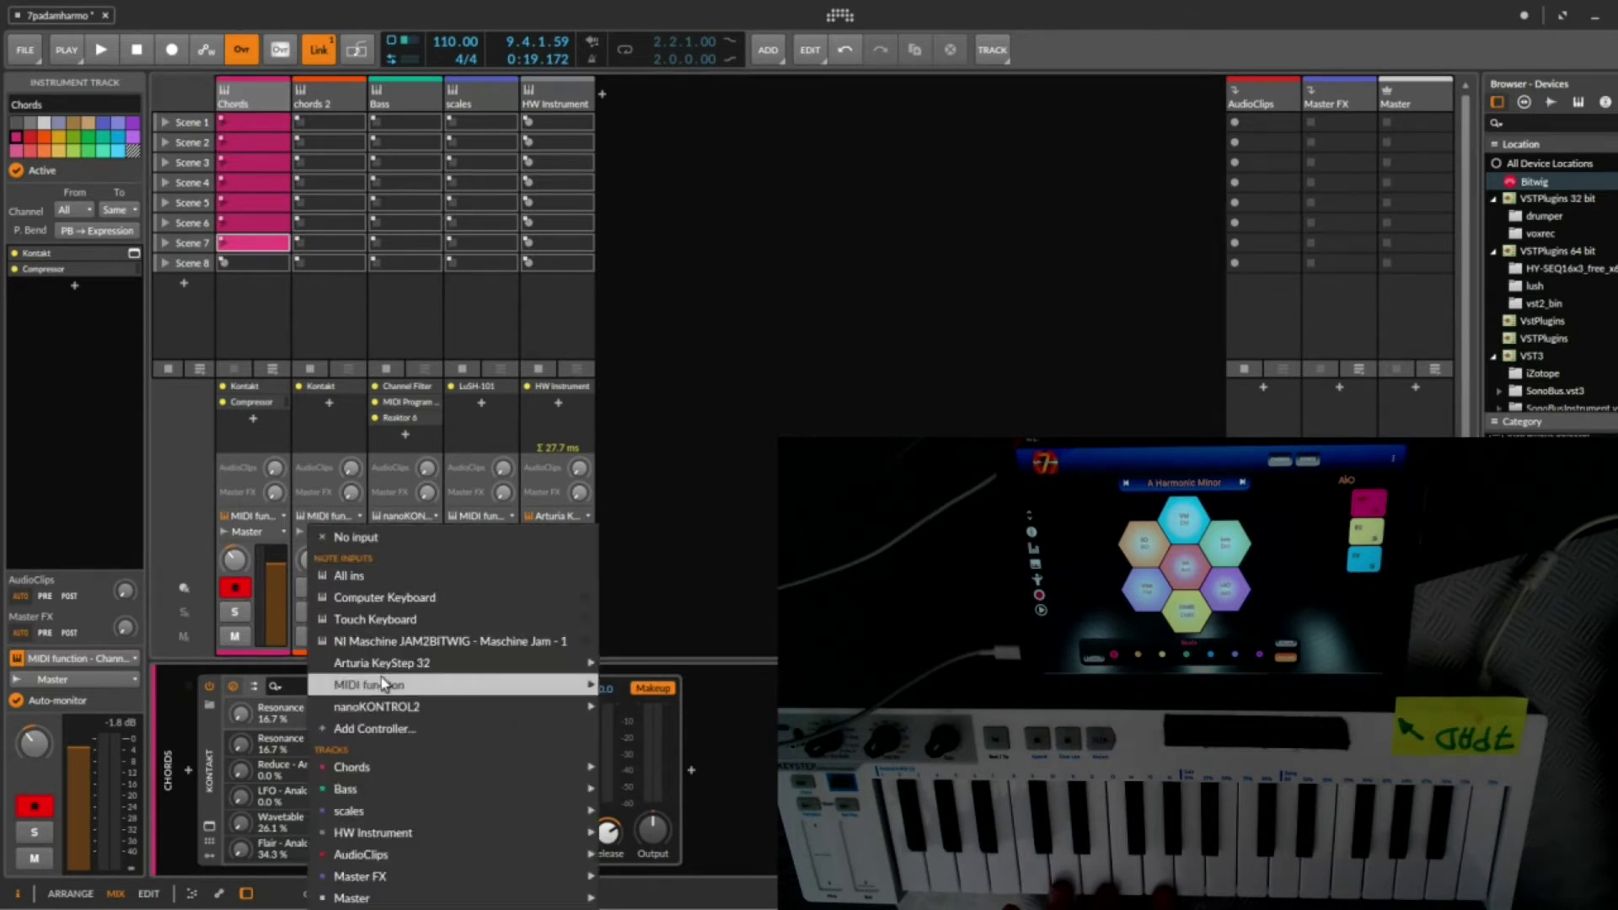
mouse_move(570, 663)
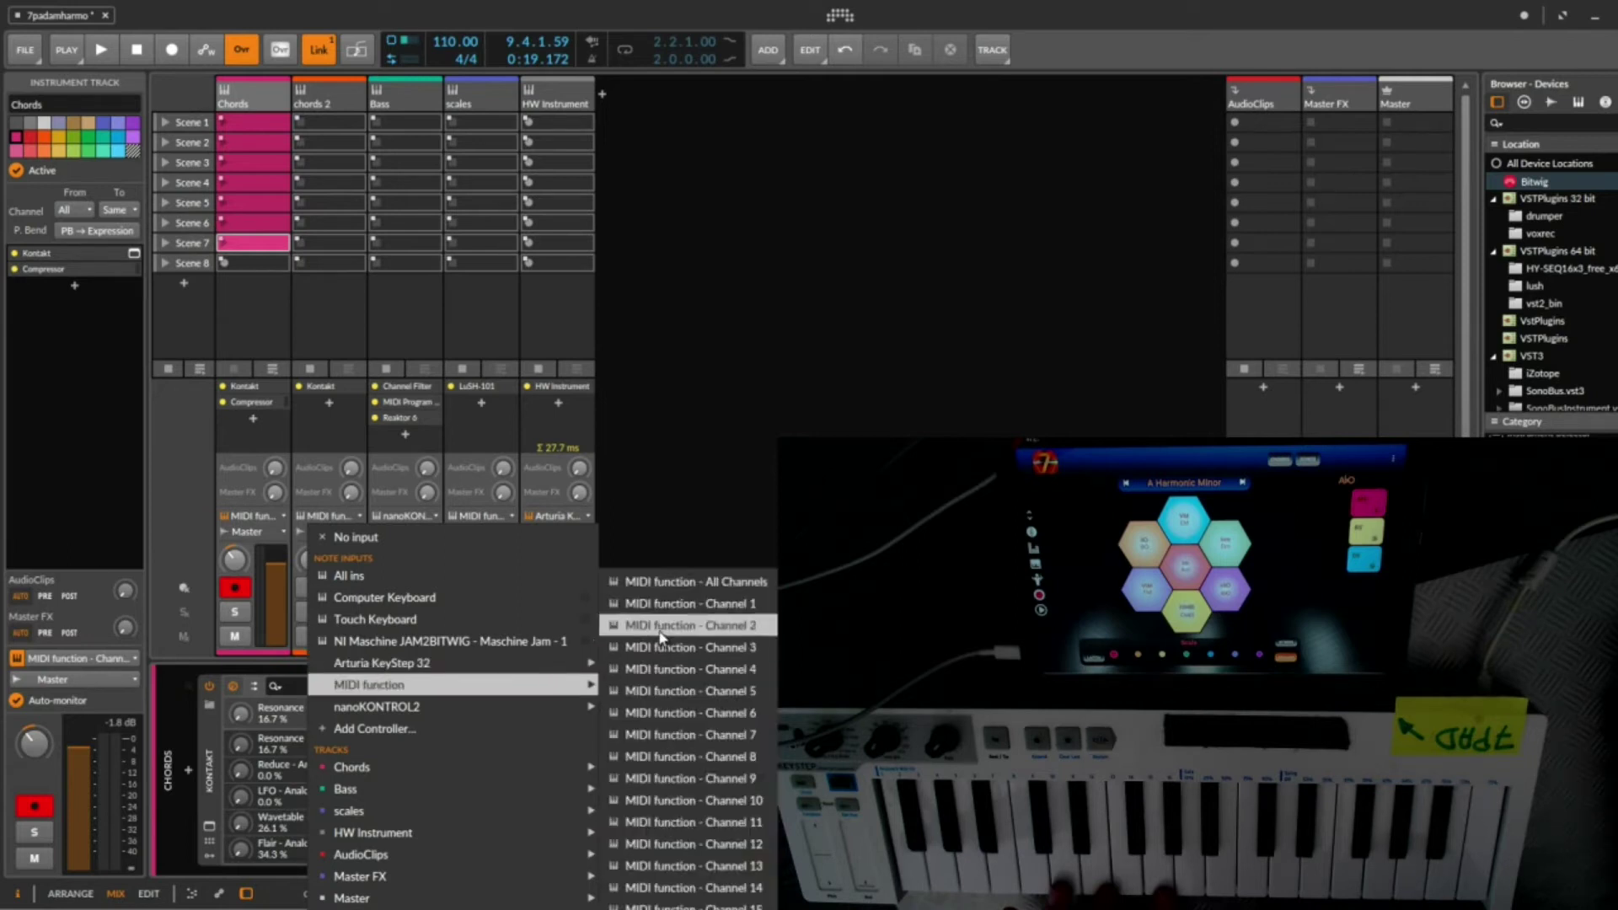
left_click(666, 604)
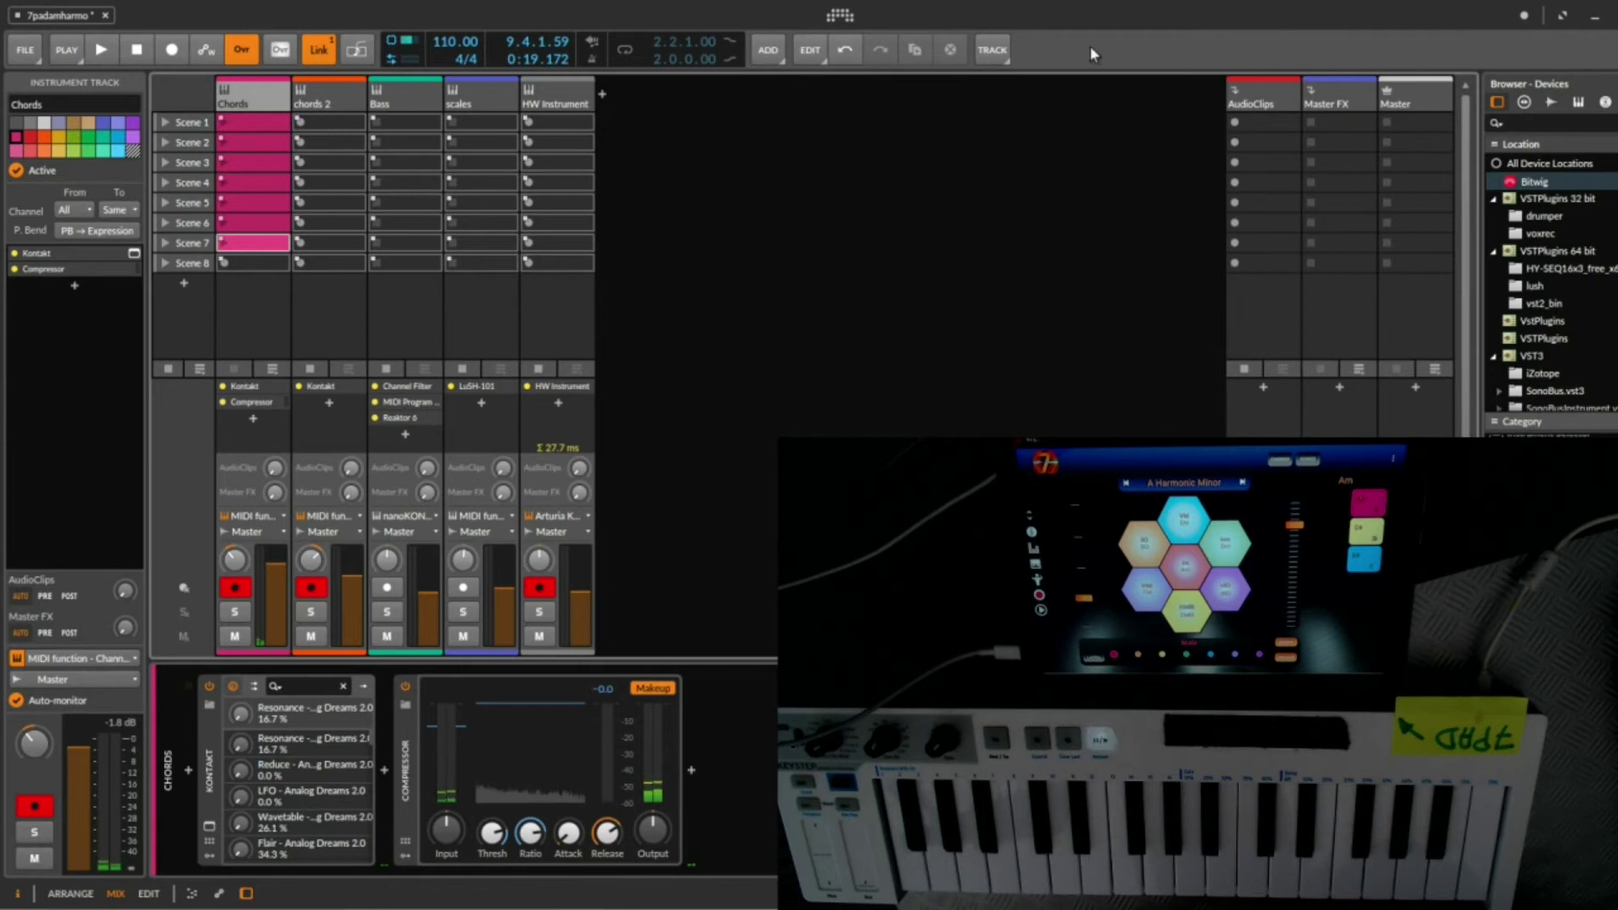
Step: Set the scales track's note input to an Arturia KeyStep 32 channel
left_click(455, 97)
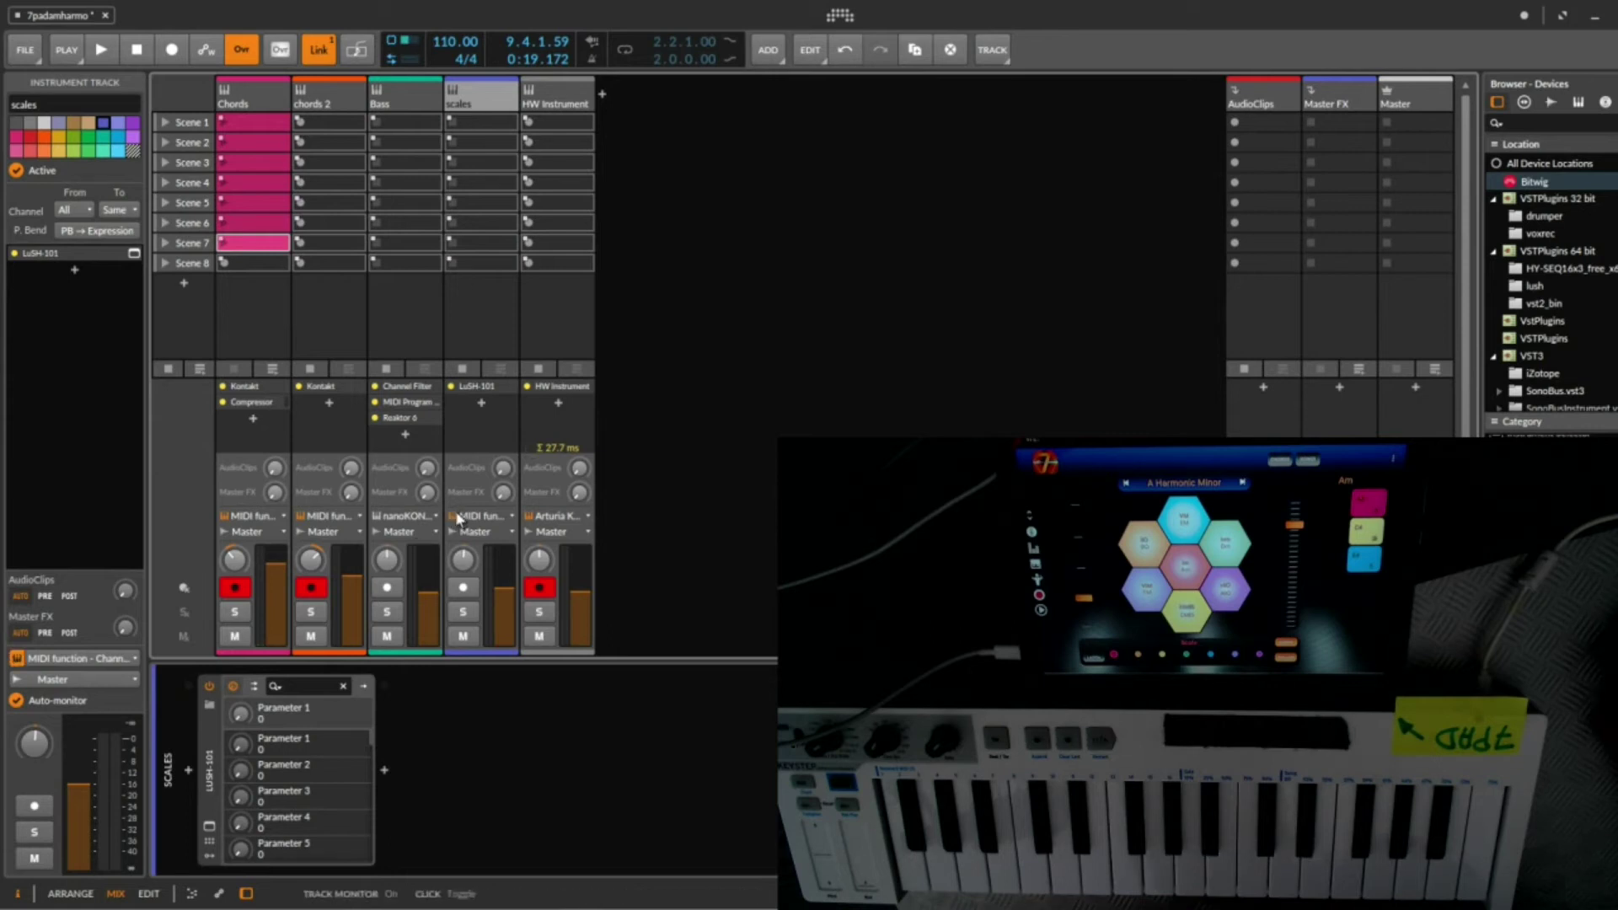
left_click(502, 519)
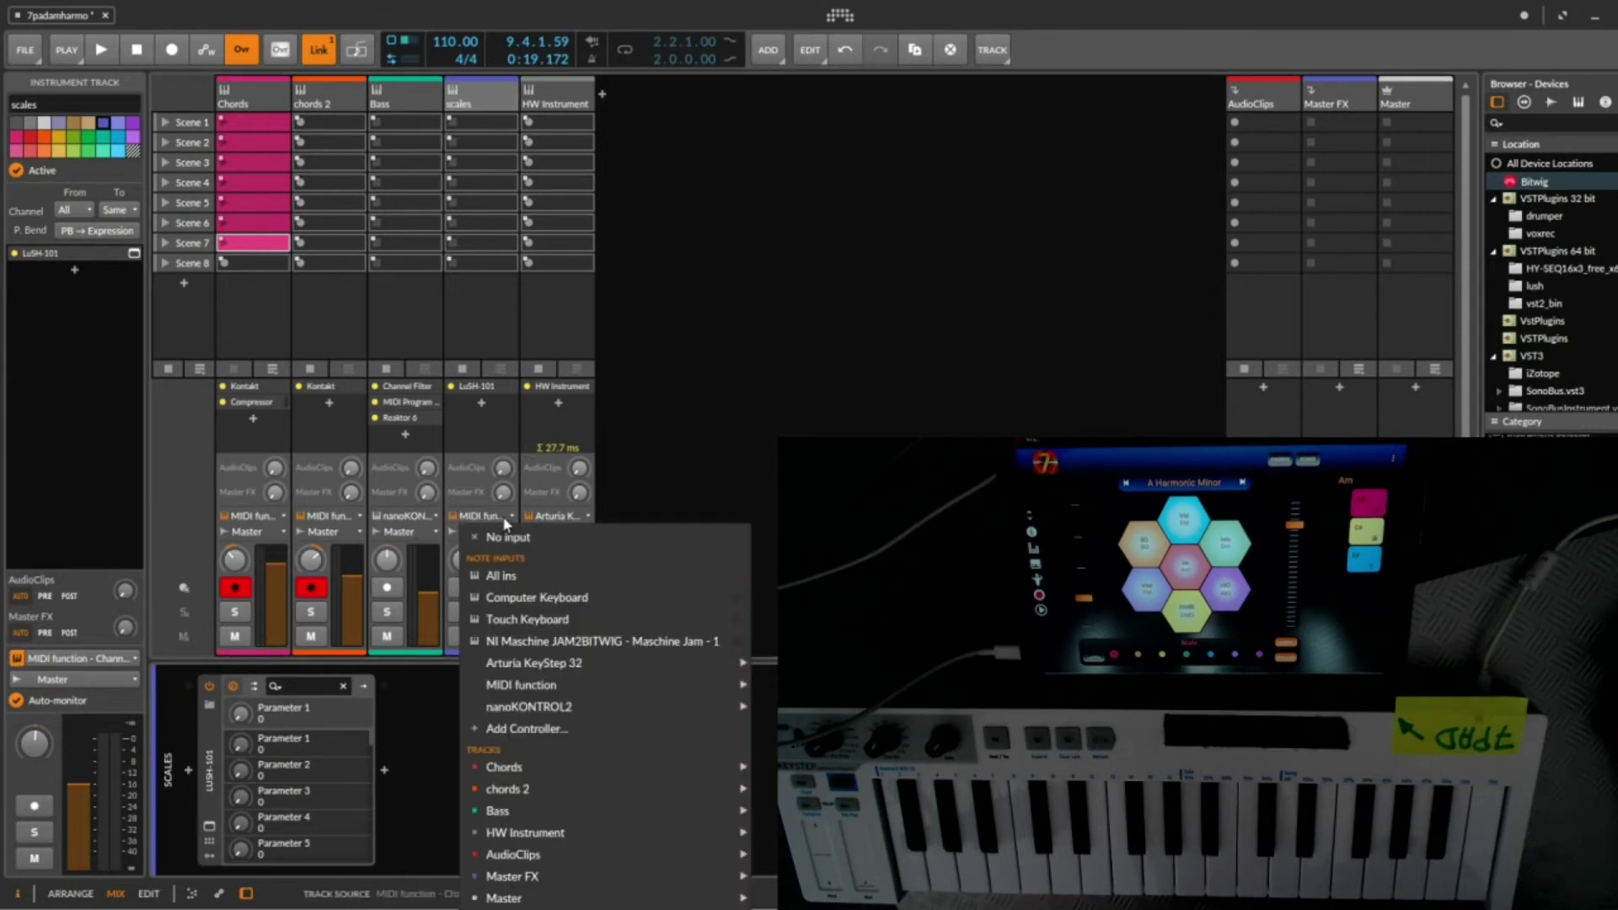
mouse_move(536, 687)
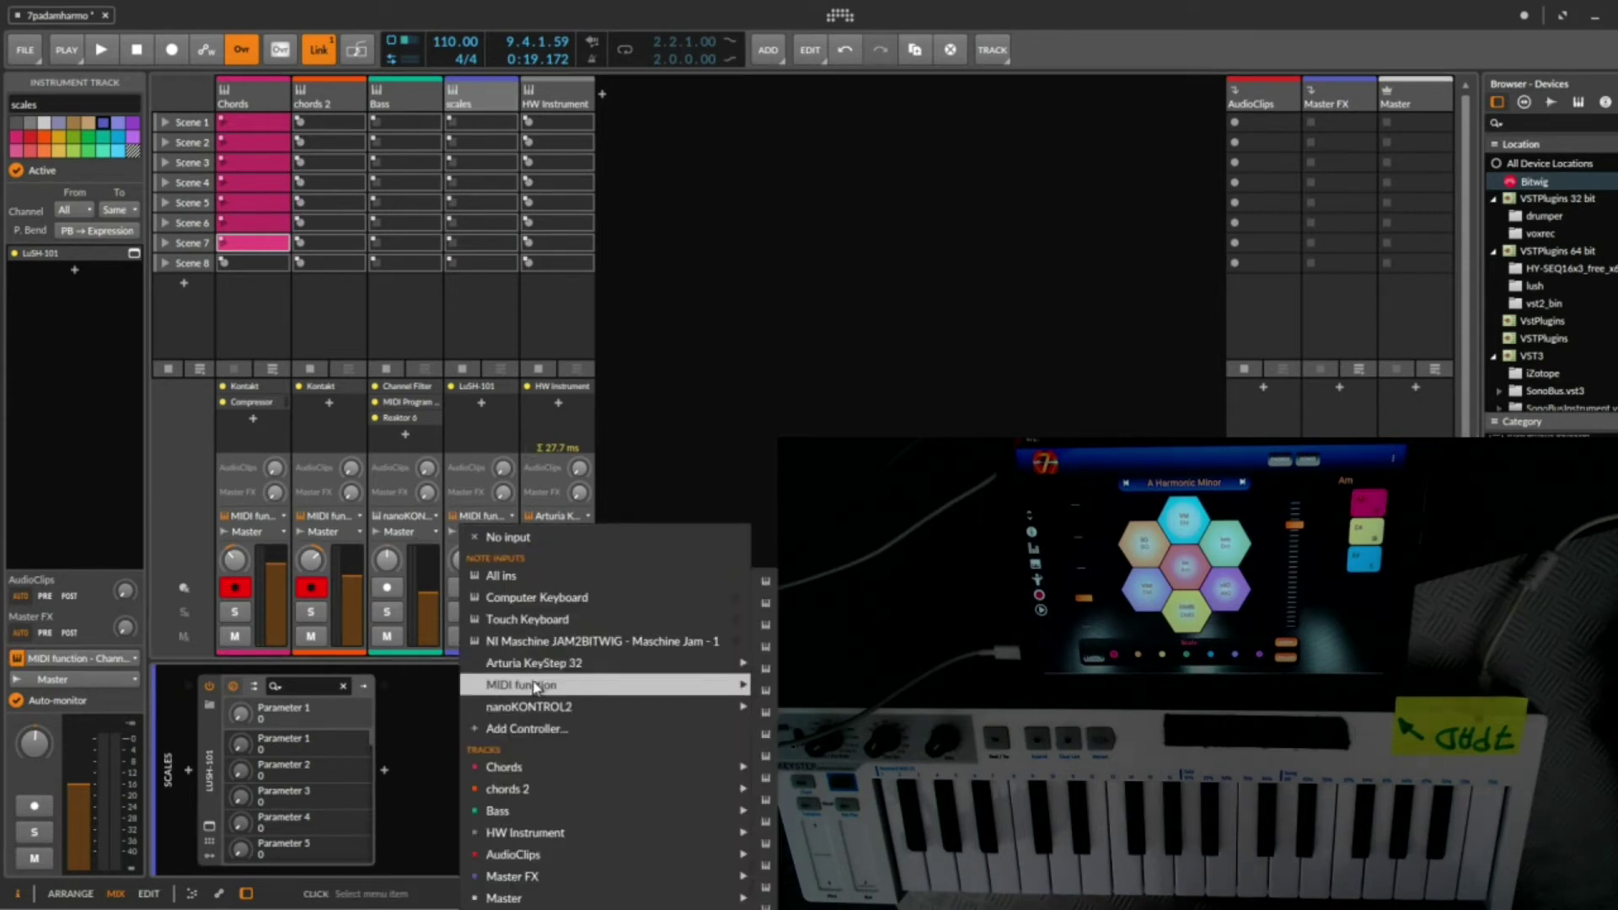
mouse_move(606, 663)
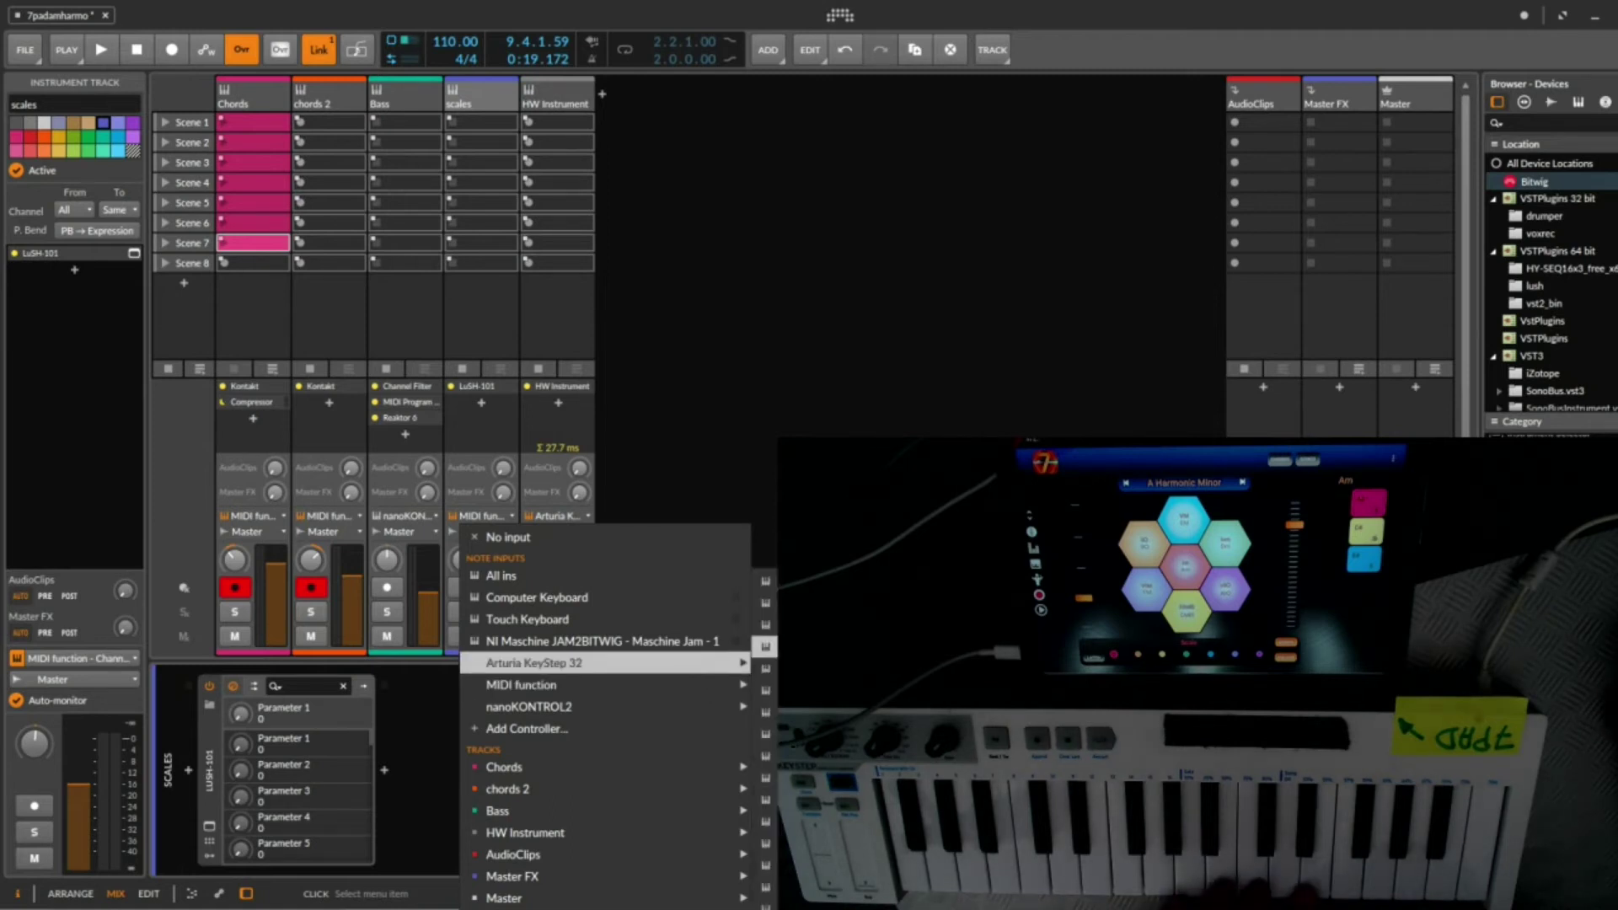
left_click(765, 646)
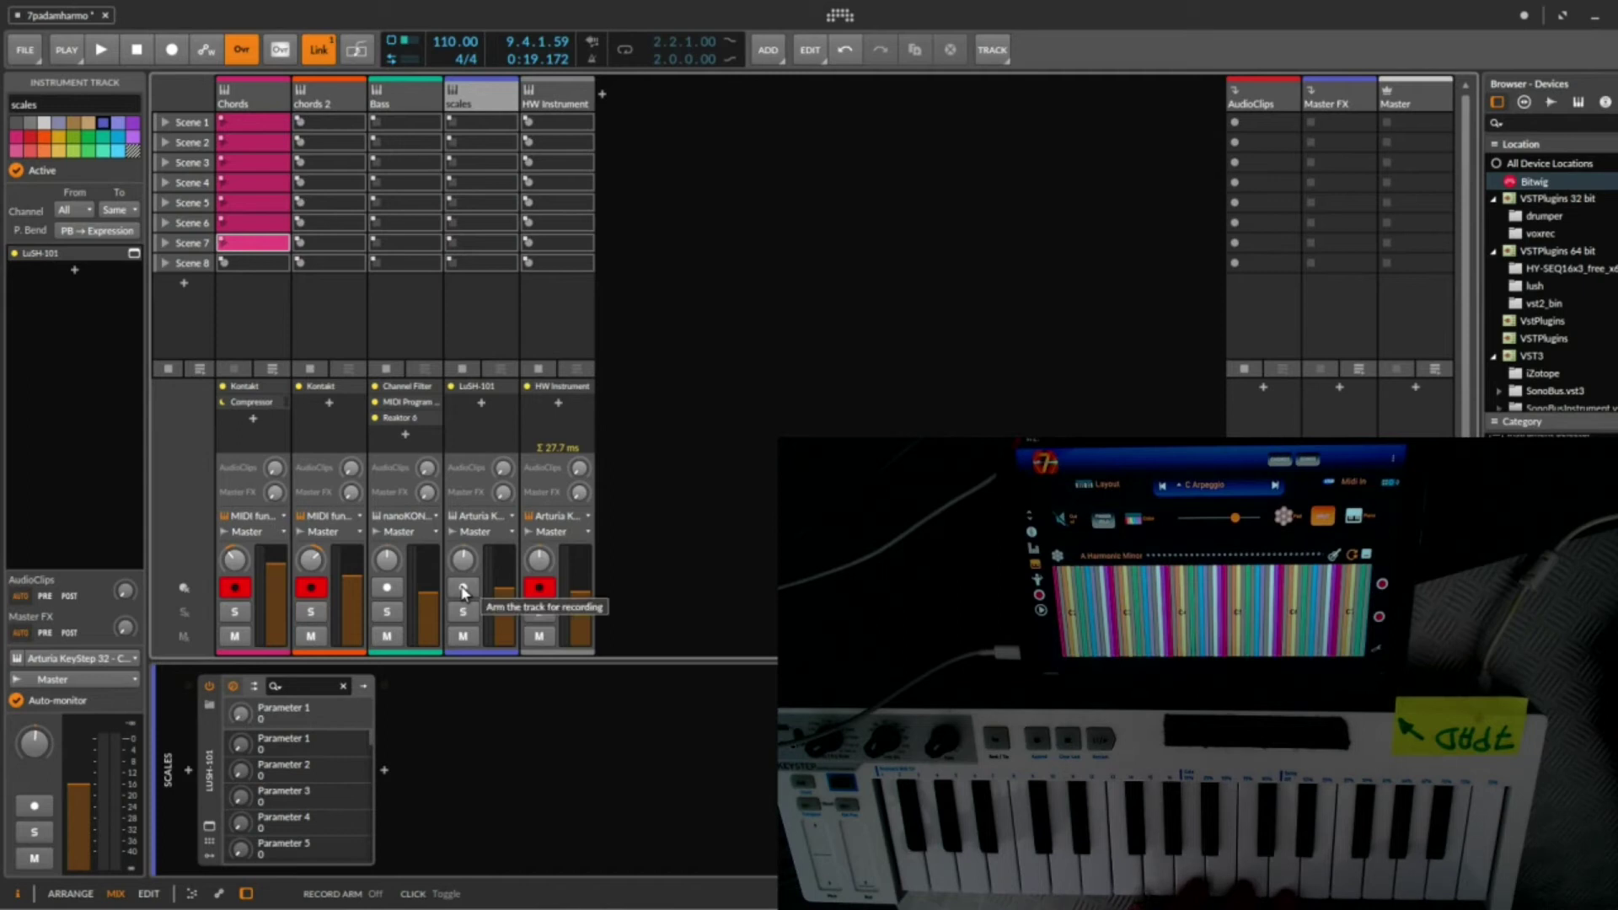
Step: Set the scales track's note input to MIDI function and arm the track for recording
left_click(481, 519)
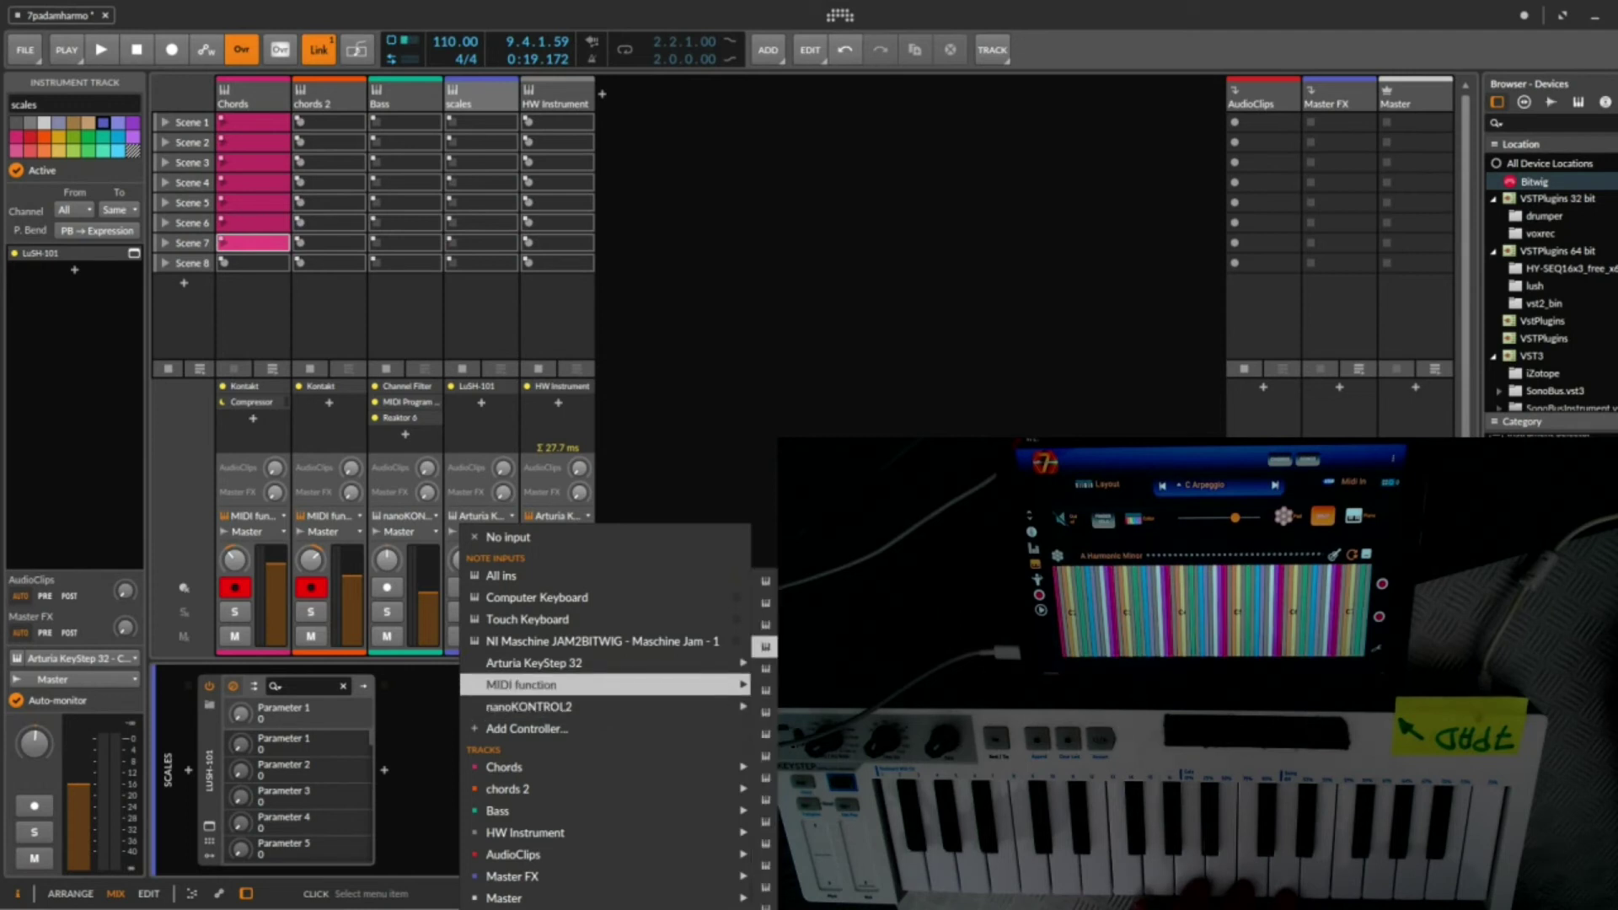
left_click(522, 684)
left_click(463, 587)
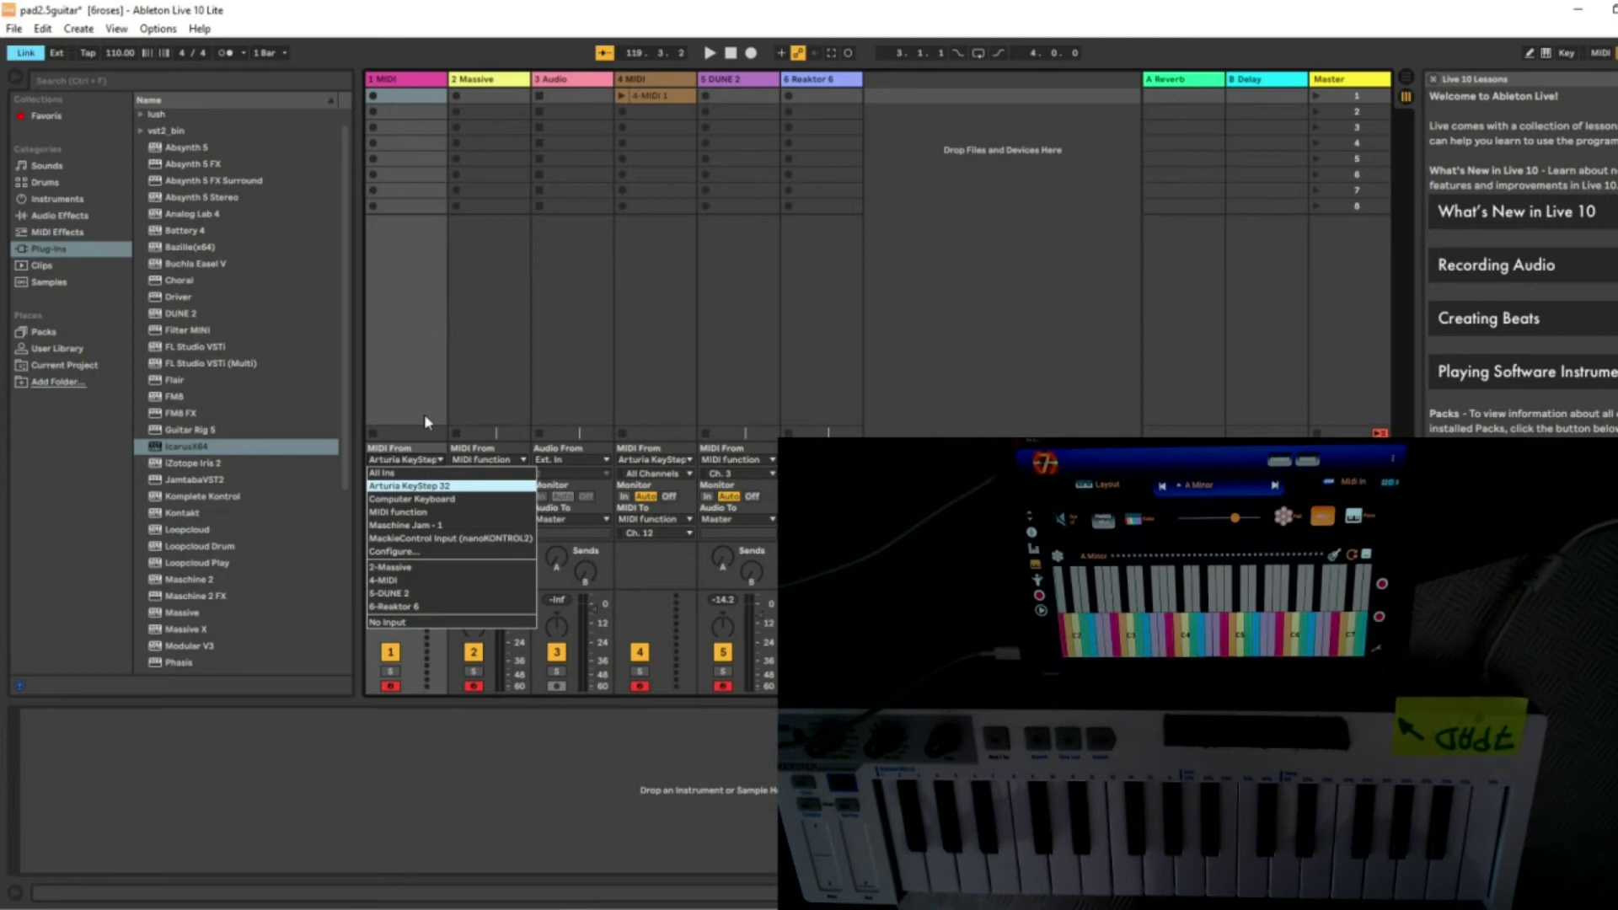
Step: In Ableton Live, examine the MIDI input source and MIDI output destination of track 1
left_click(420, 491)
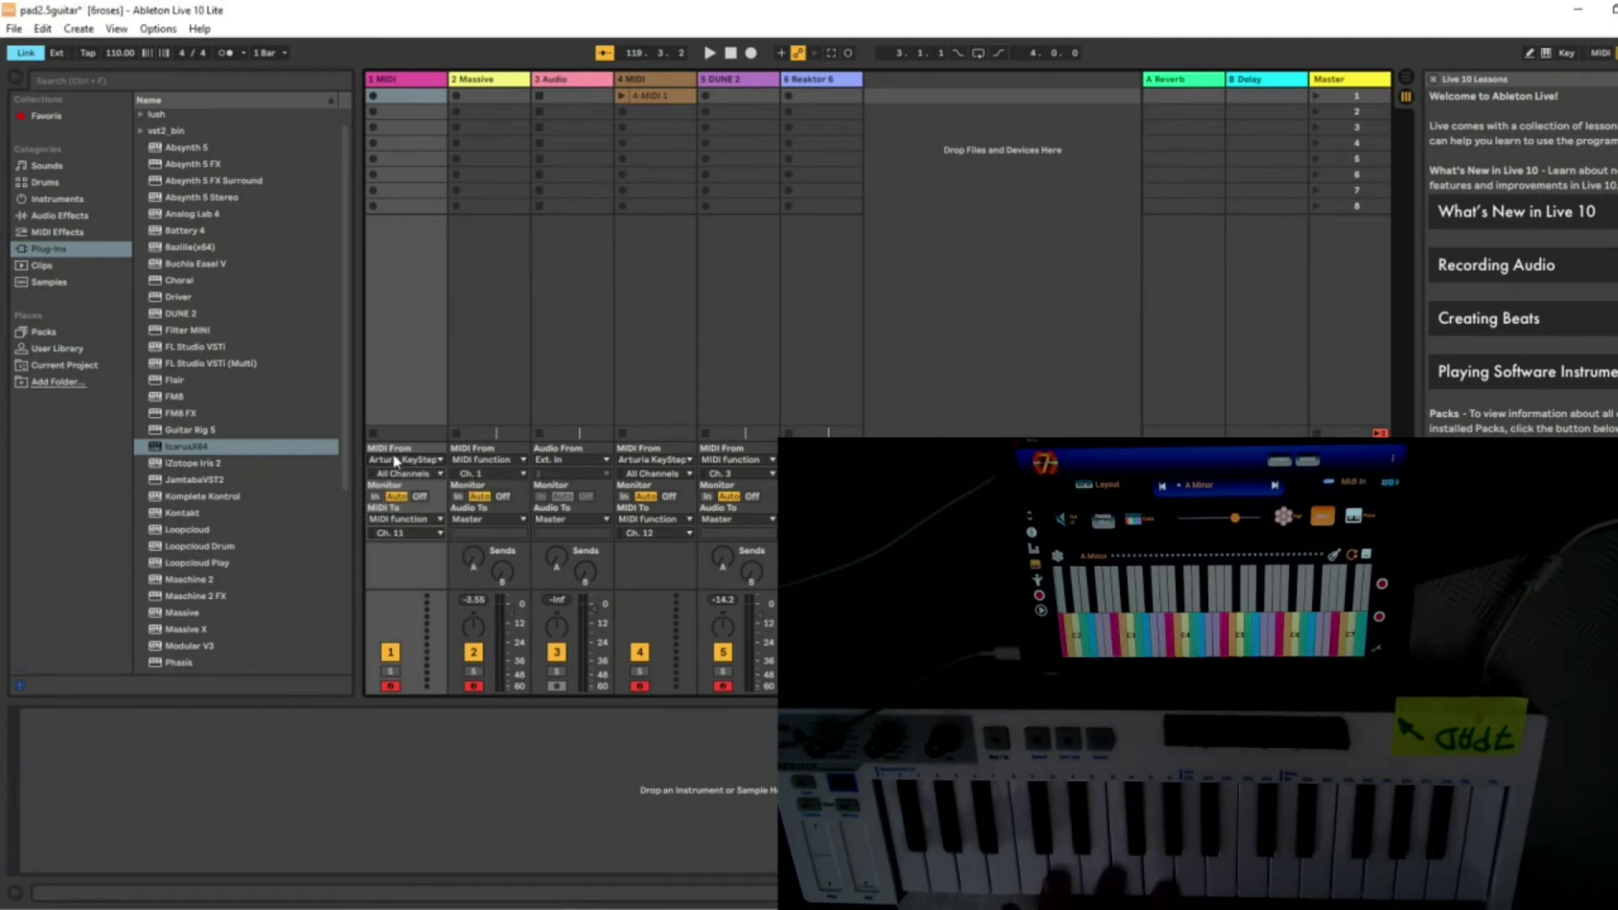
left_click(386, 520)
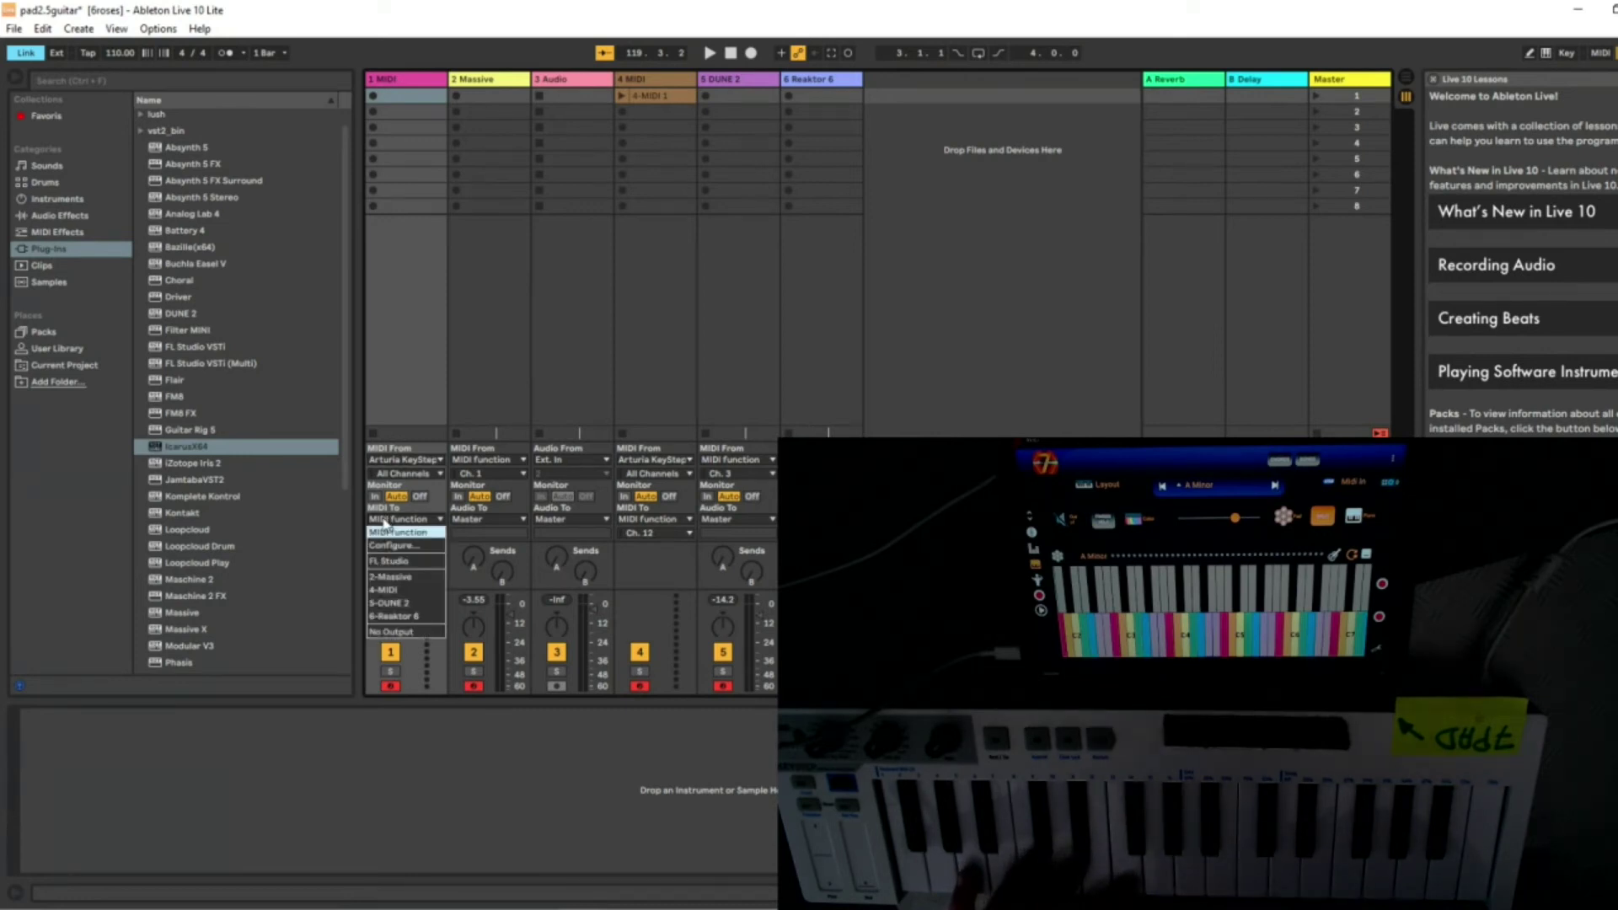
left_click(384, 525)
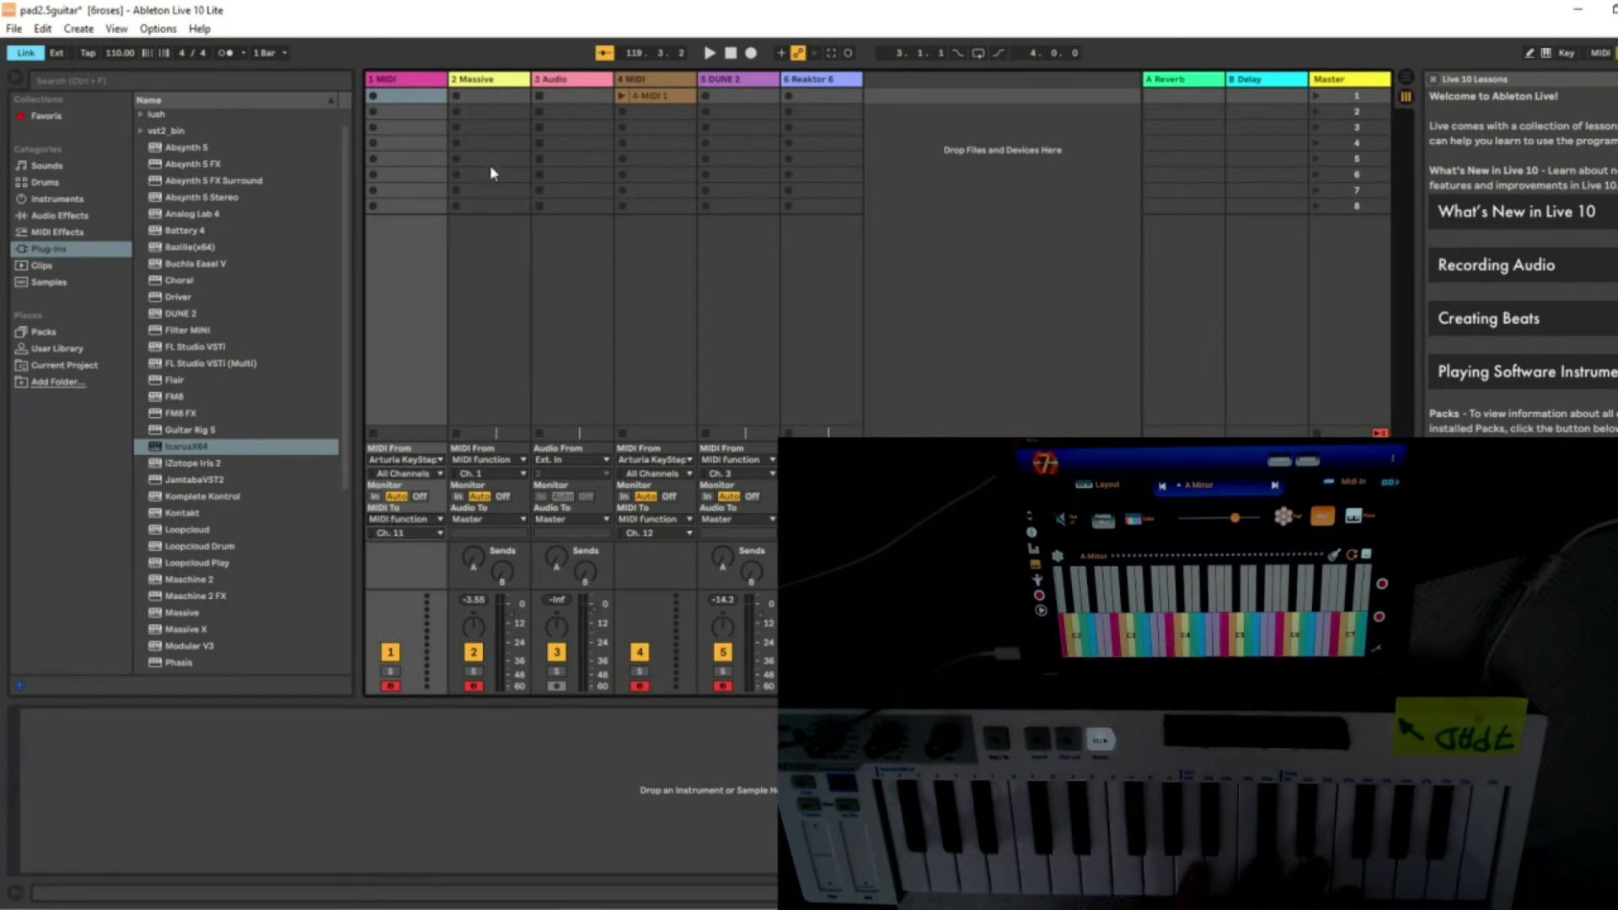
Step: Examine the routing of the Massive, 4 MIDI and DUNE 2 tracks, including the available input sources for track 4
left_click(487, 80)
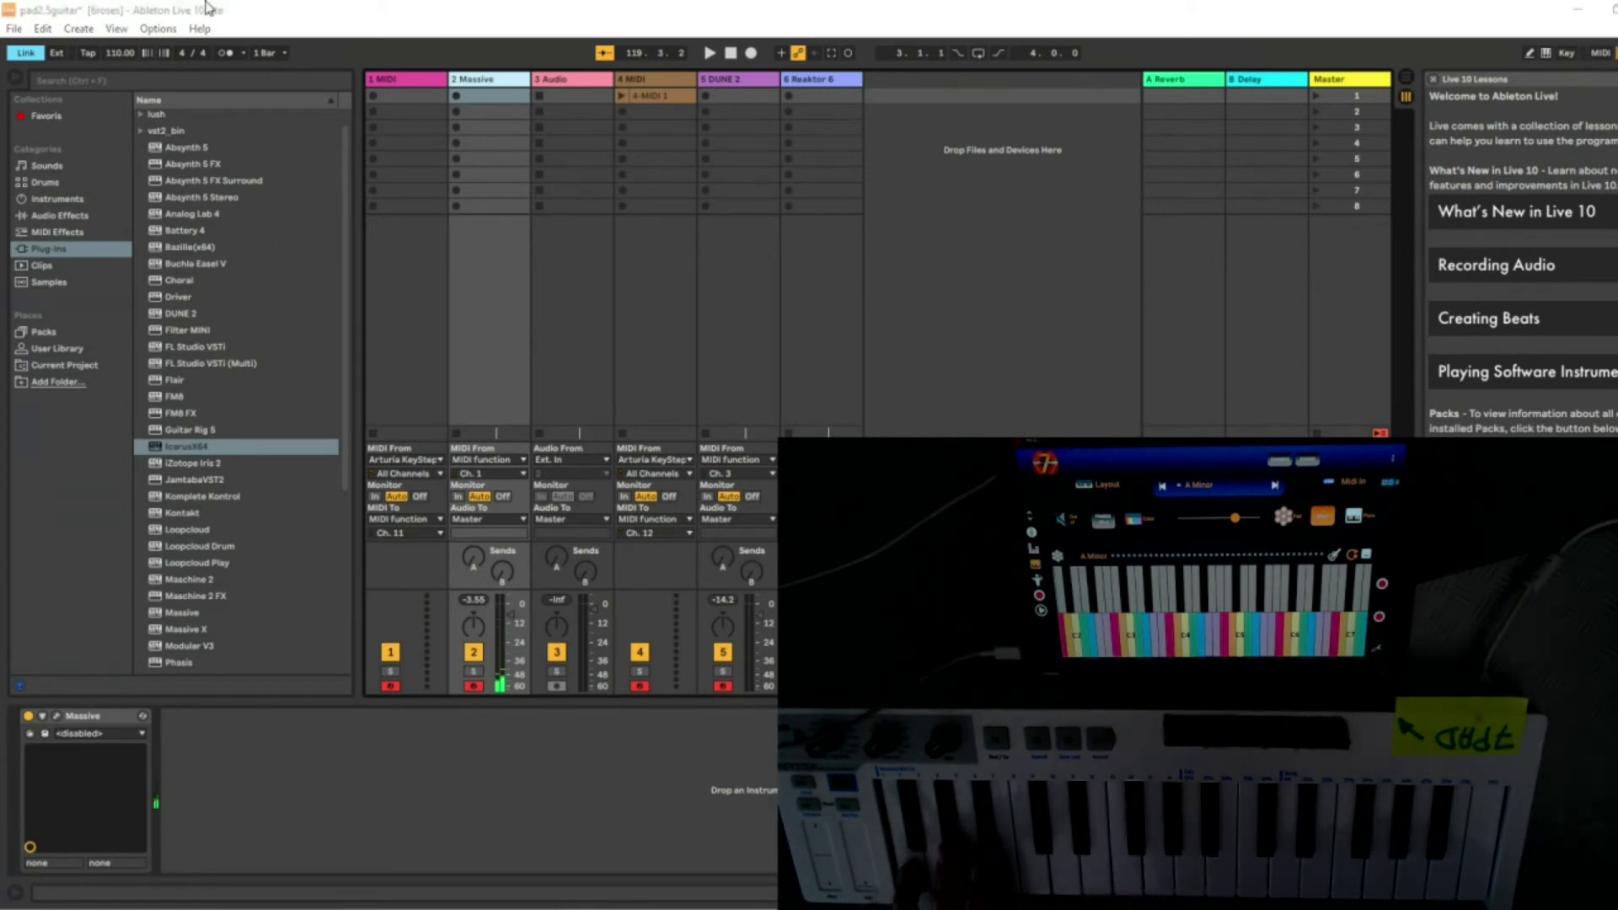
left_click(638, 82)
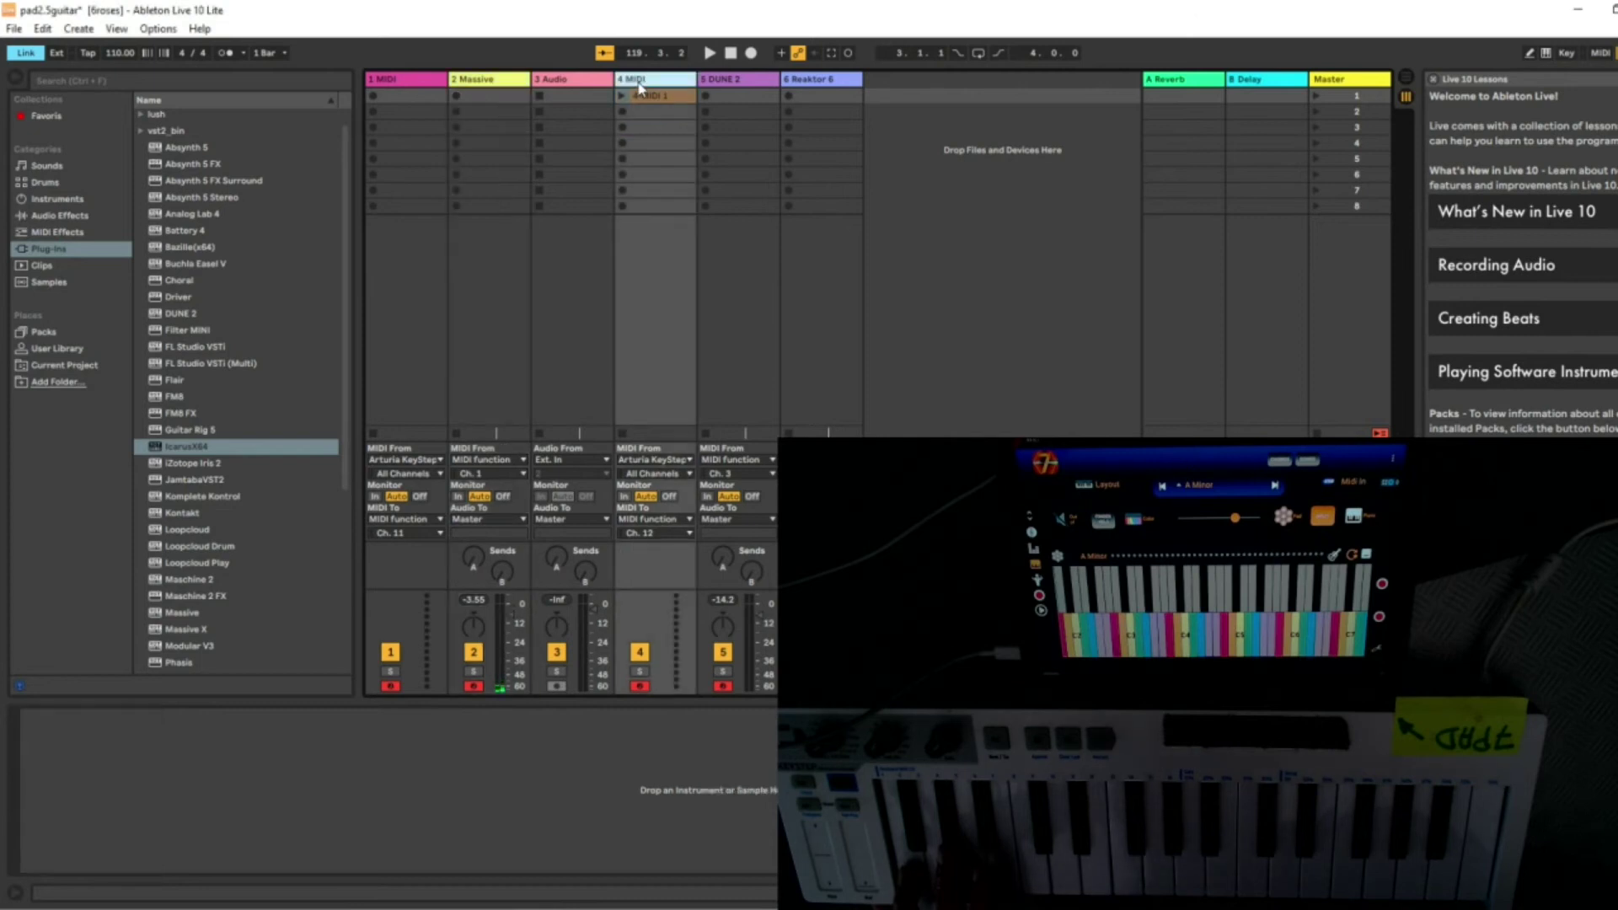
left_click(688, 460)
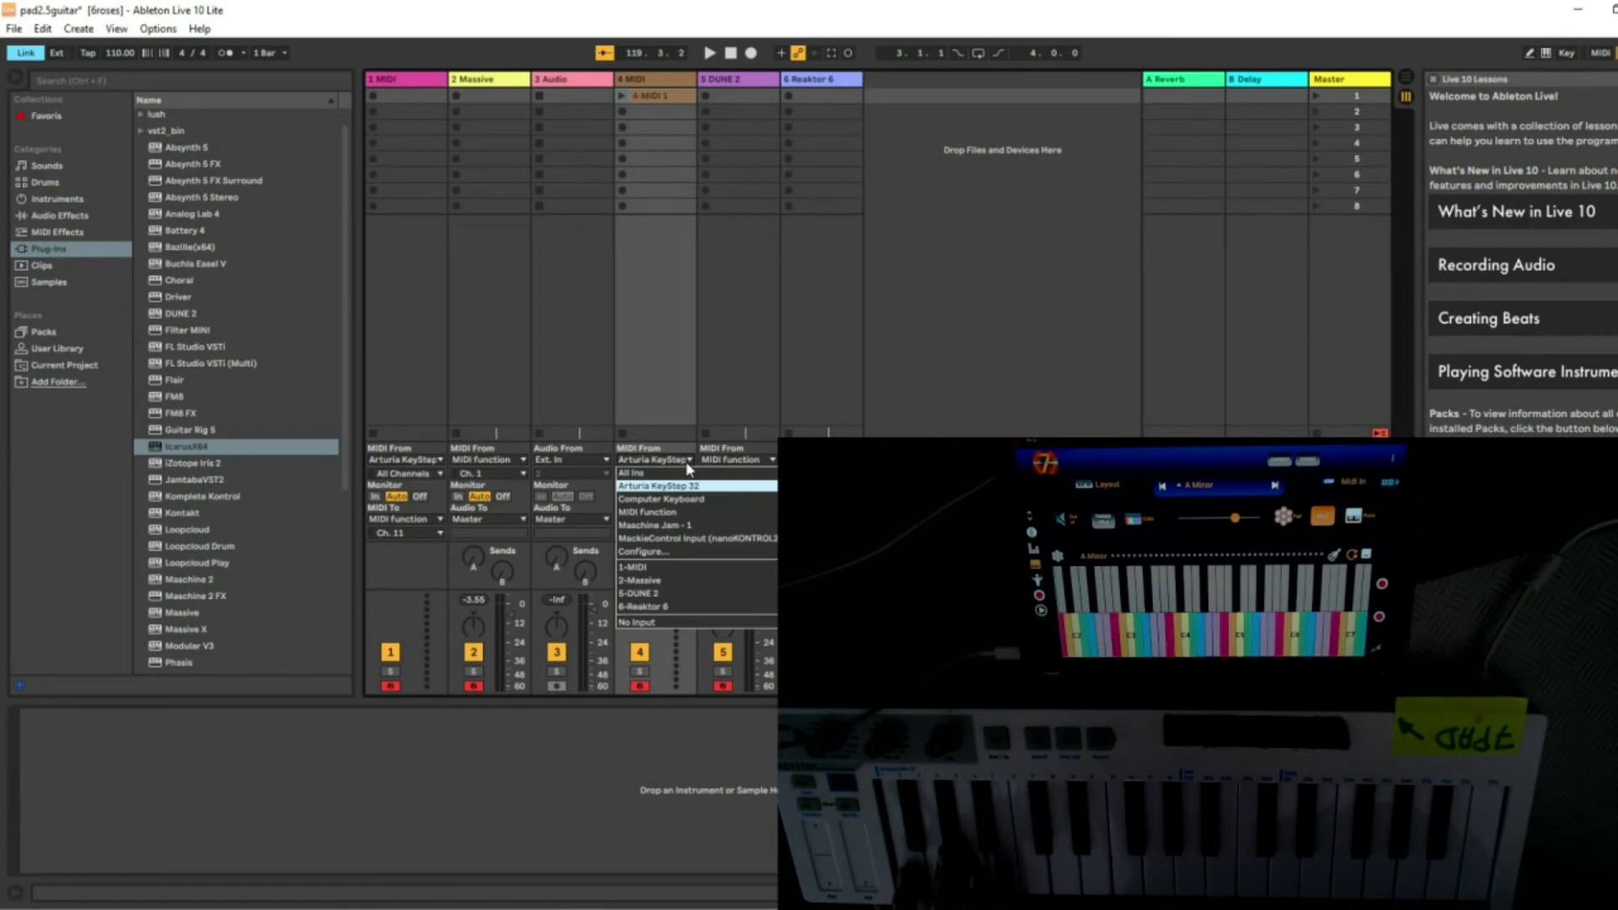
left_click(687, 464)
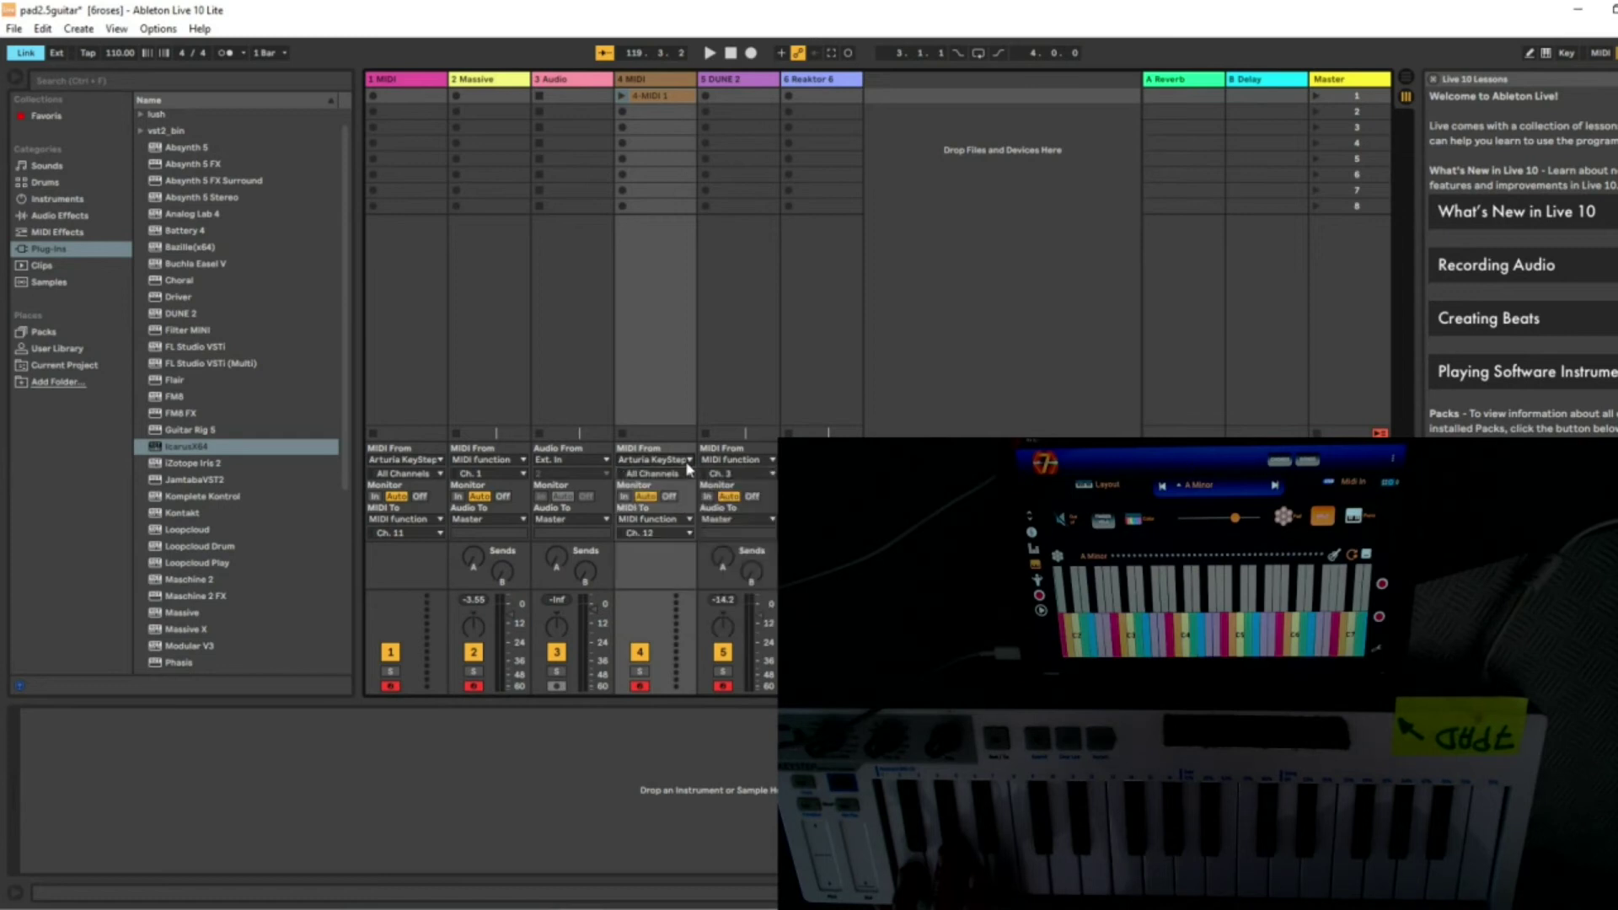
left_click(745, 82)
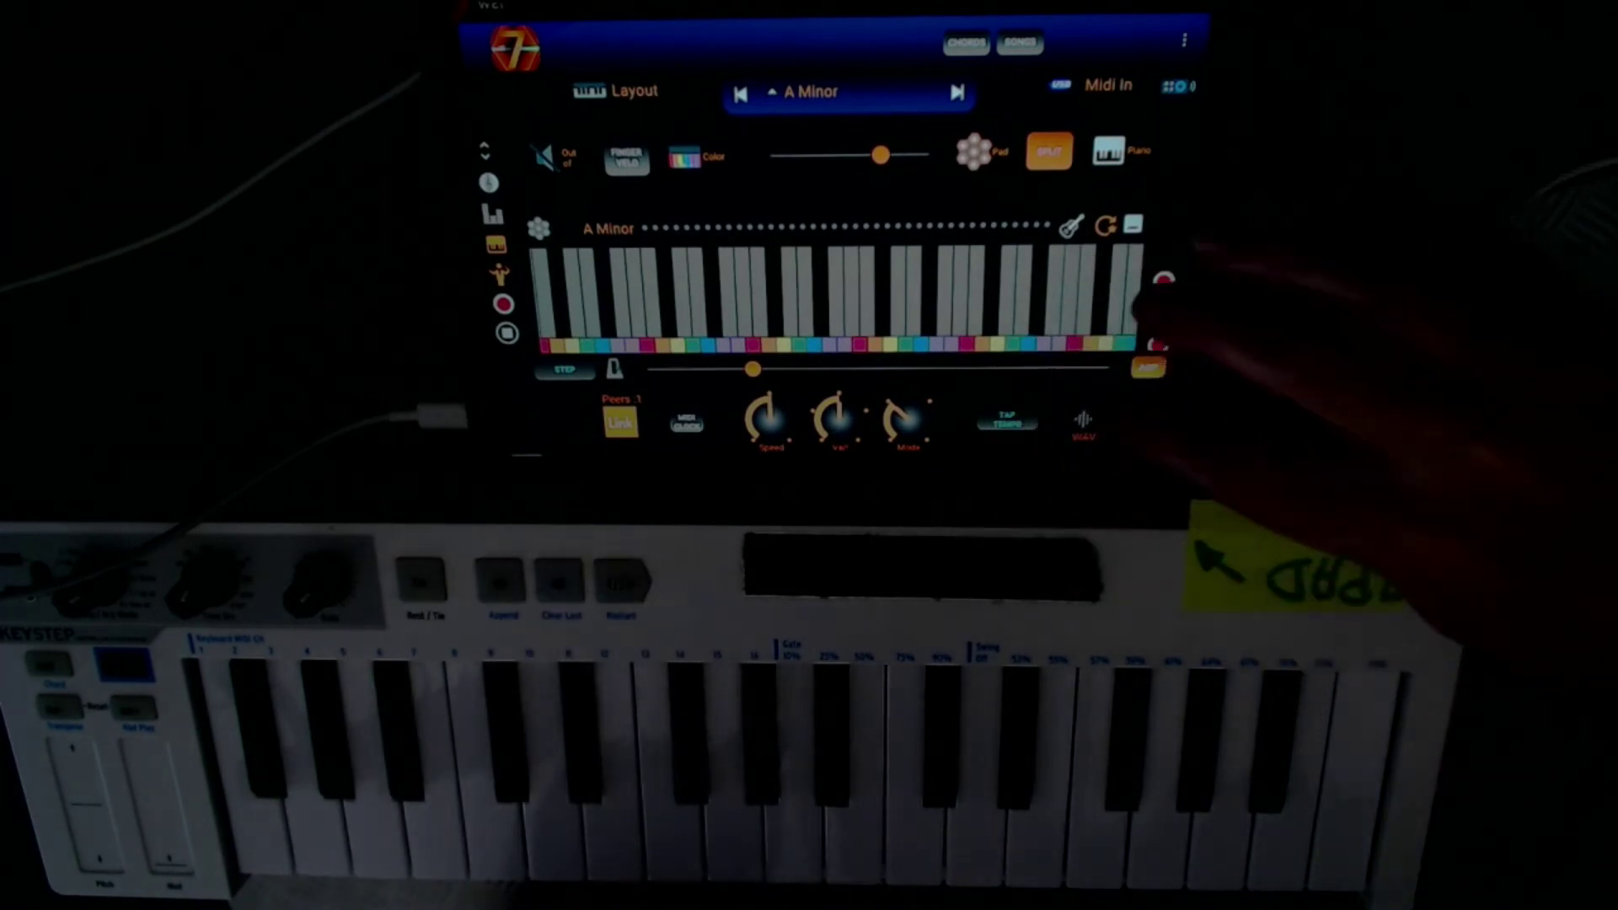
Step: In the 7Pad app, turn off ARP control for the A Minor keyboard layout
left_click(1139, 368)
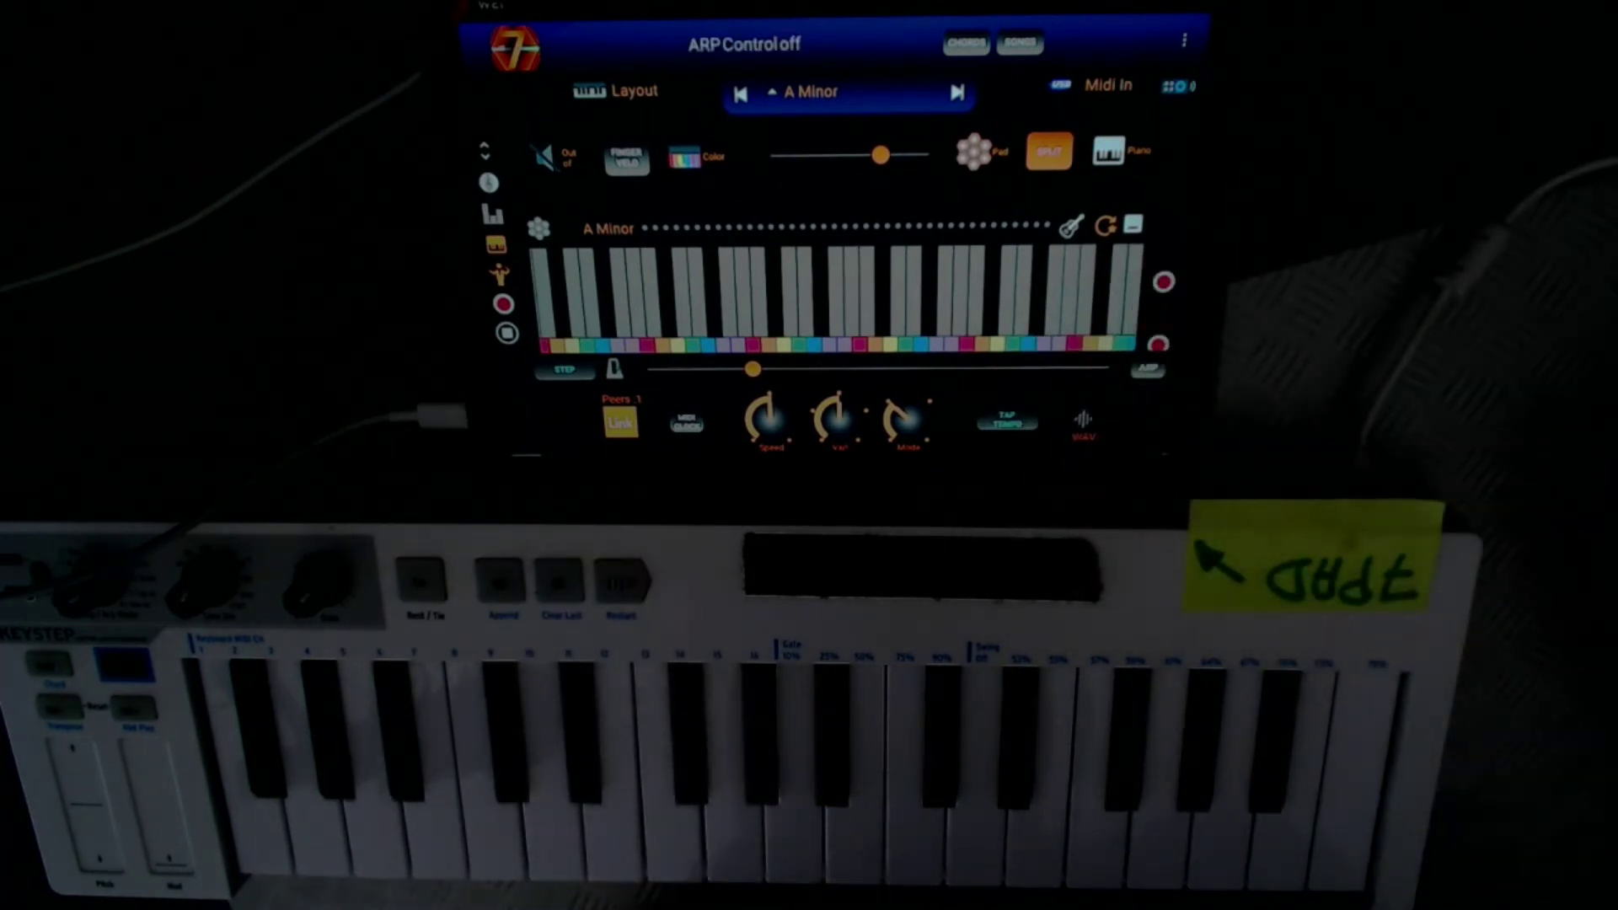